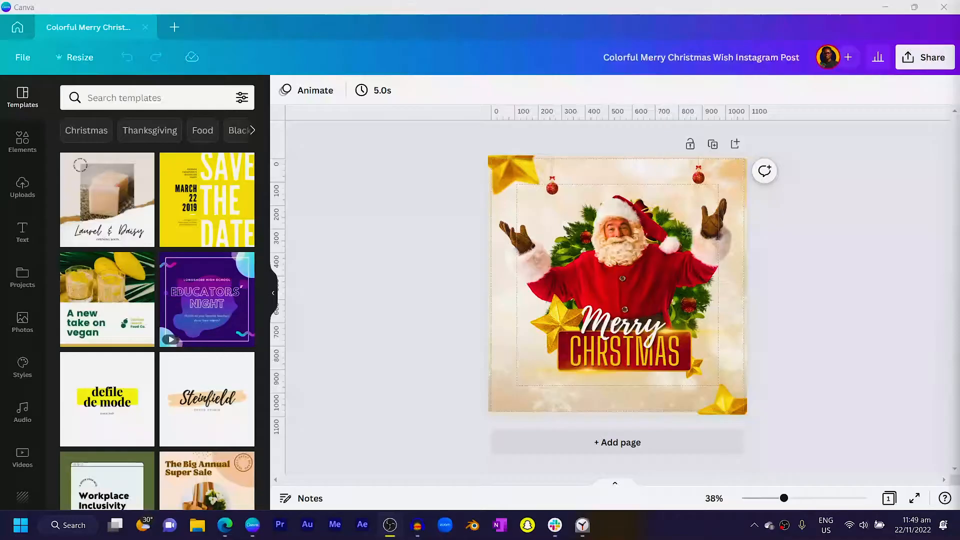
# Step: Add a blank second page and search the elements for "christmas background", limited to photos
pyautogui.click(628, 451)
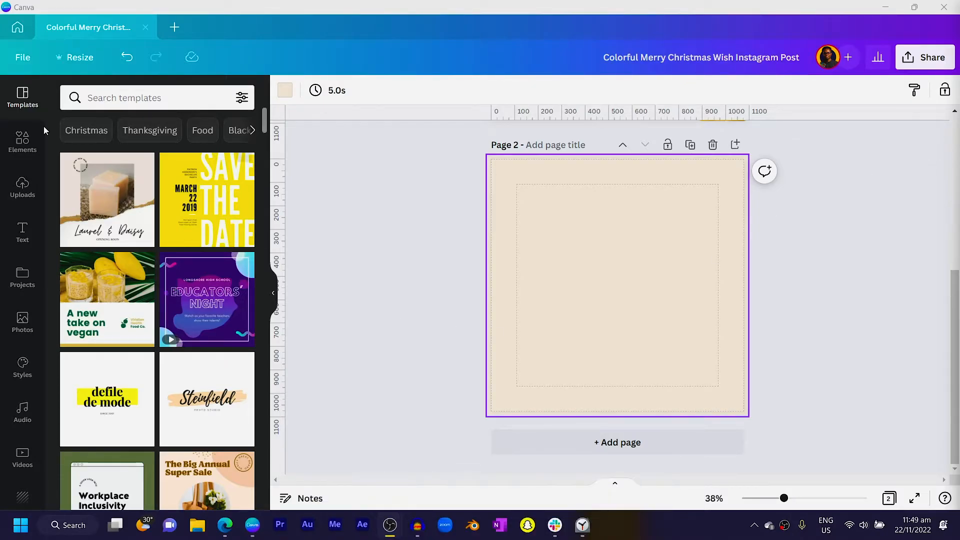
pyautogui.click(22, 145)
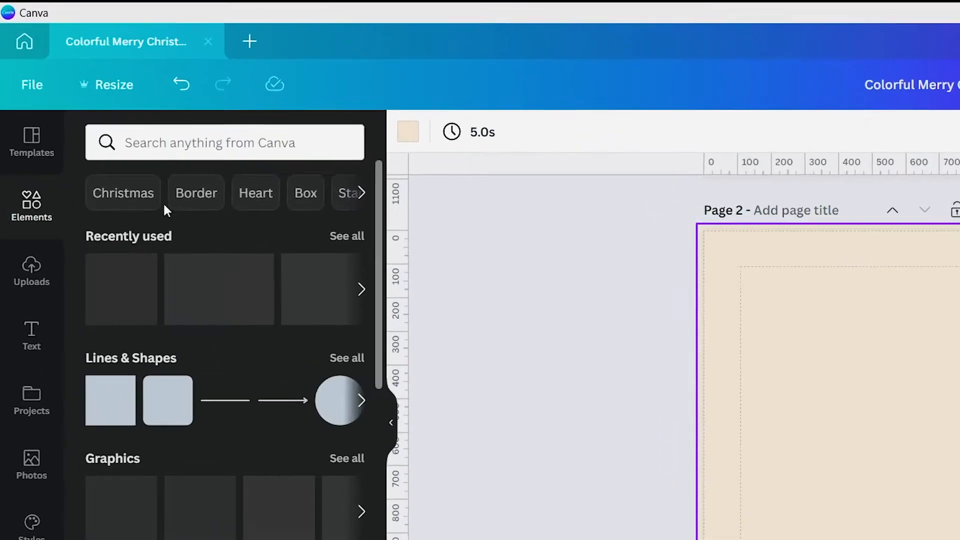
pyautogui.click(212, 155)
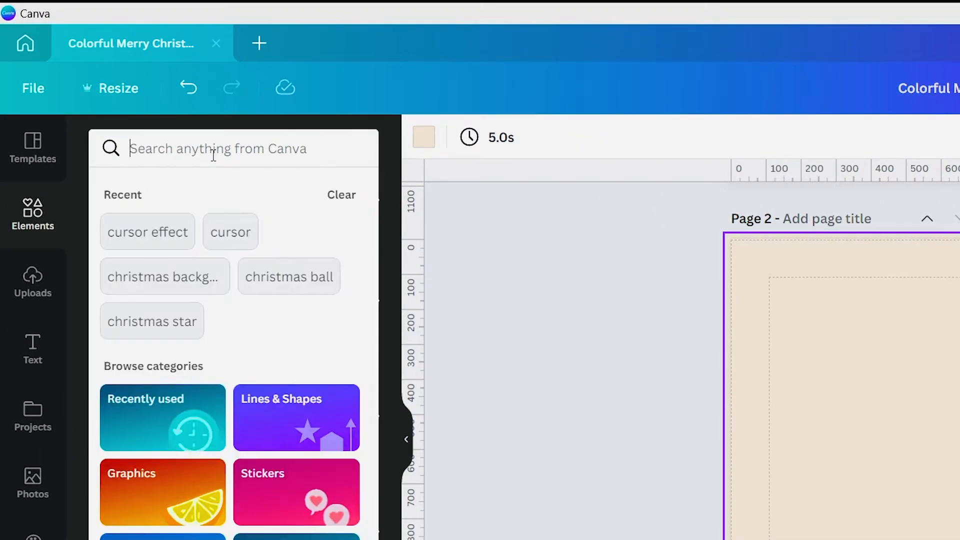
pyautogui.write('chris')
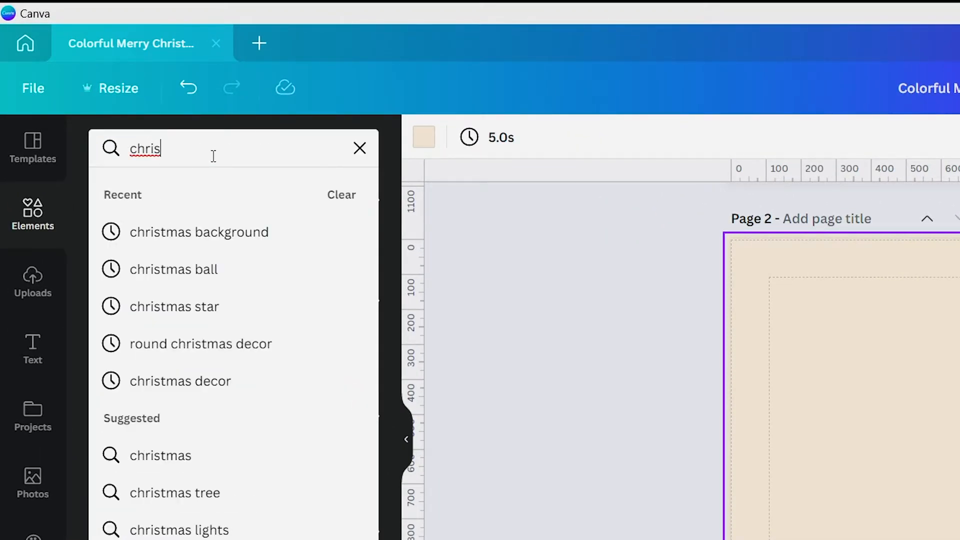
pyautogui.click(214, 232)
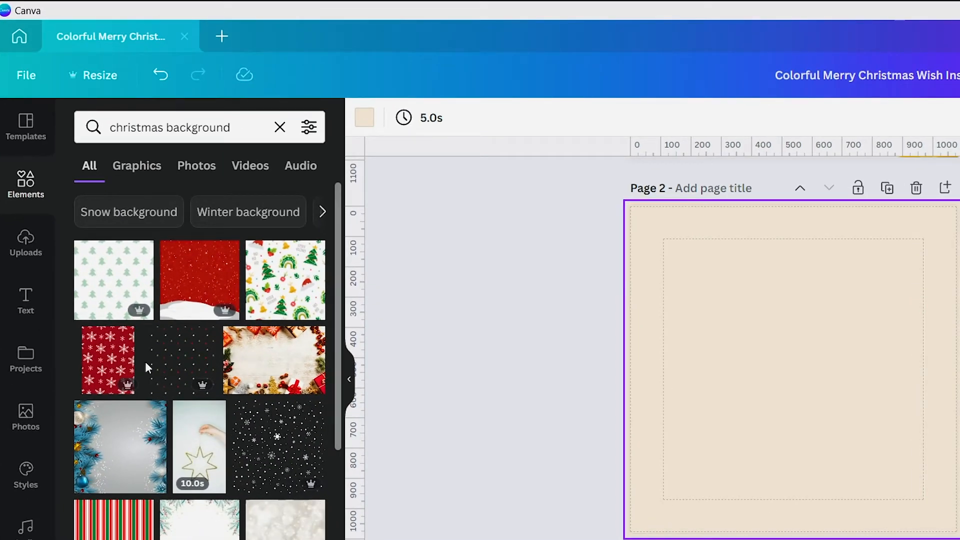
pyautogui.click(195, 170)
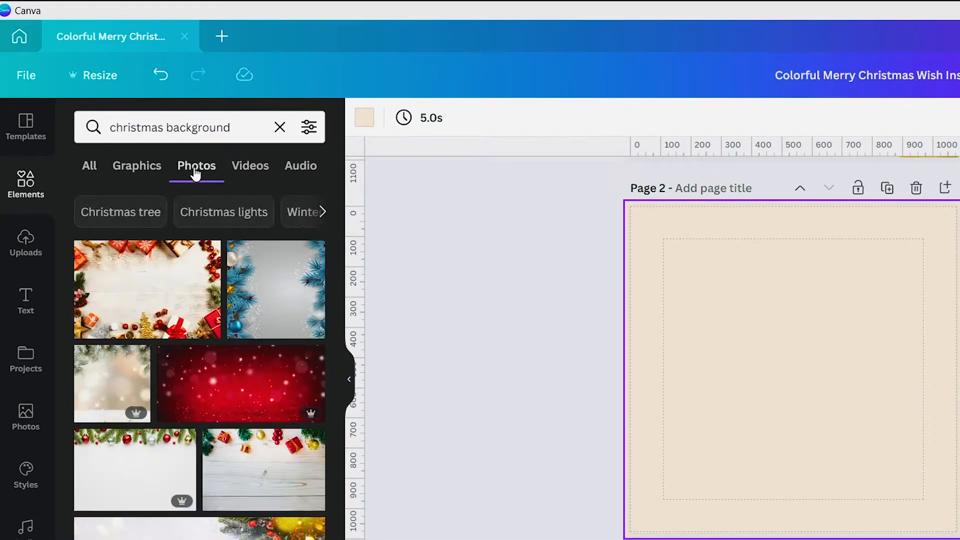
# Step: Place the golden-beige bokeh snowflake photo on page 2 and set it as the page background
pyautogui.scroll(-5, 282, 487)
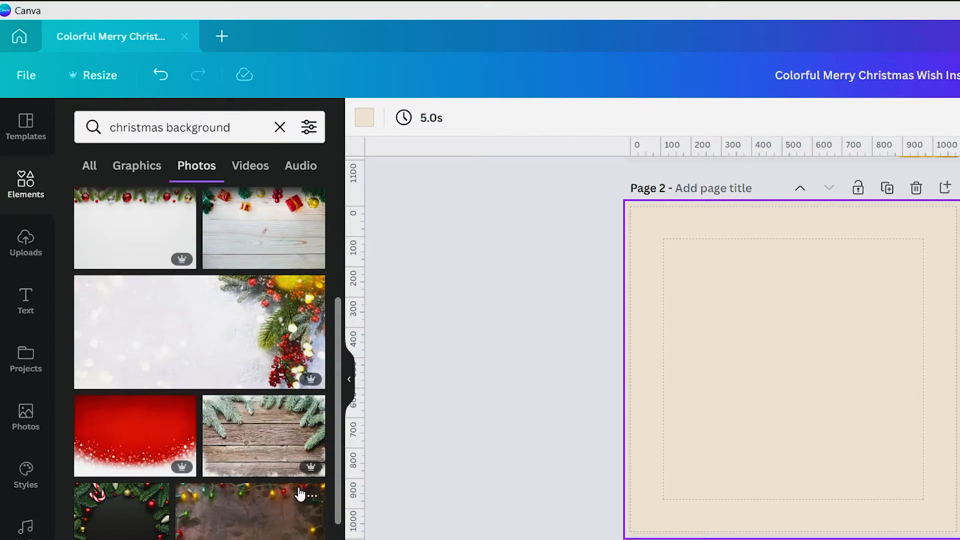
pyautogui.scroll(-8, 285, 484)
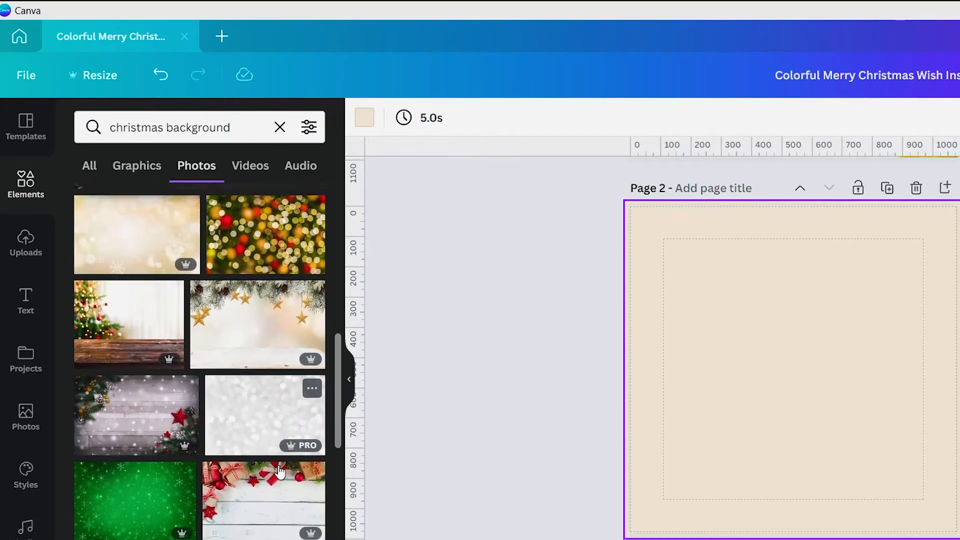
pyautogui.scroll(-3, 233, 467)
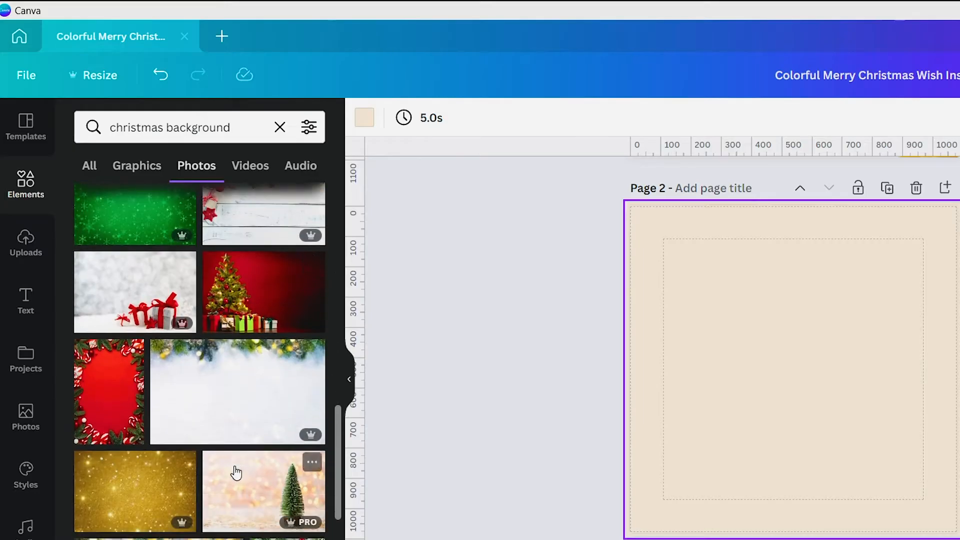
pyautogui.scroll(-15, 236, 472)
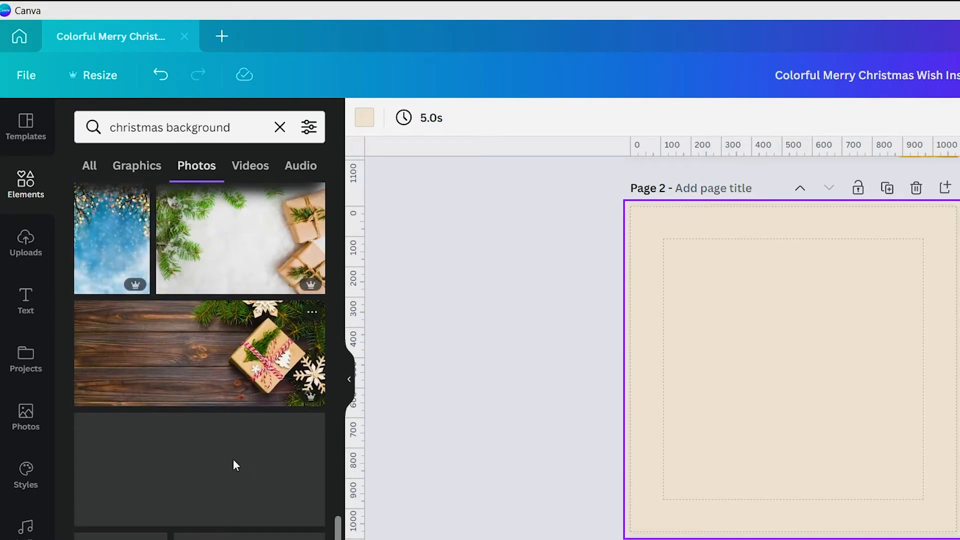
pyautogui.scroll(-5, 220, 435)
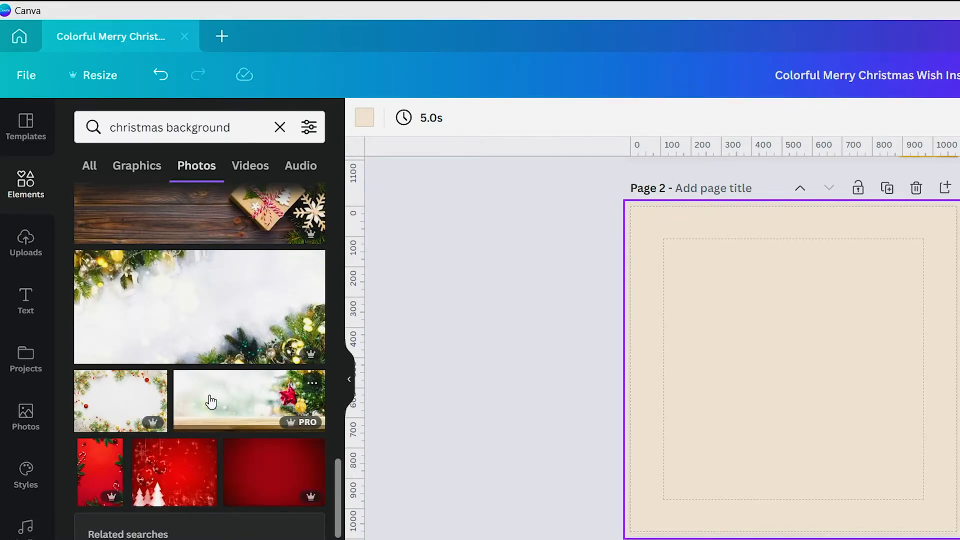
pyautogui.scroll(-10, 208, 403)
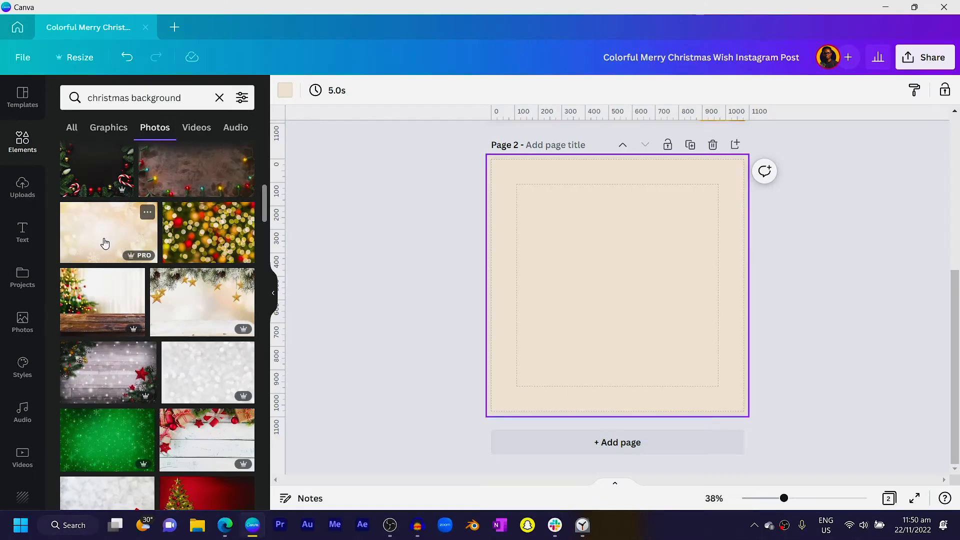
pyautogui.click(104, 244)
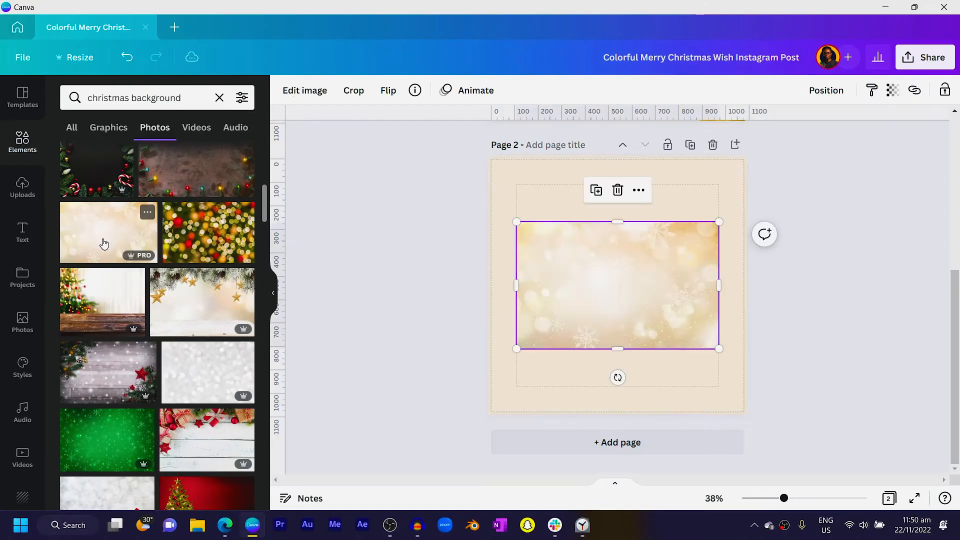
pyautogui.rightClick(599, 288)
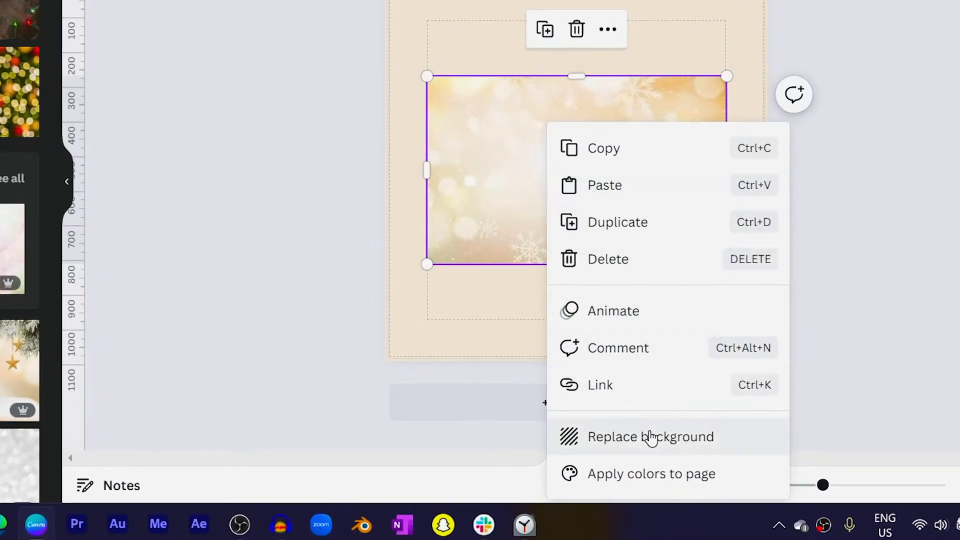
pyautogui.click(665, 461)
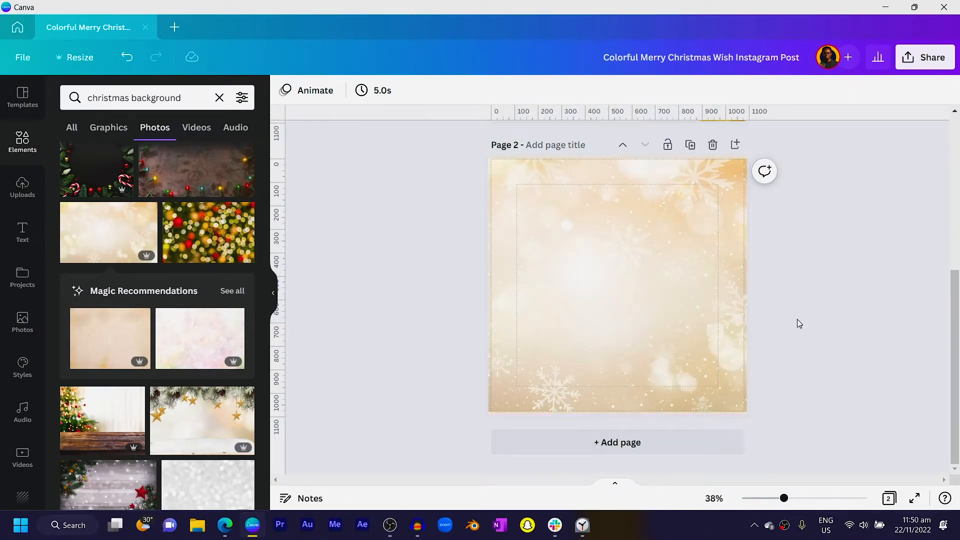
# Step: Set the background photo's blur to 10
pyautogui.click(637, 315)
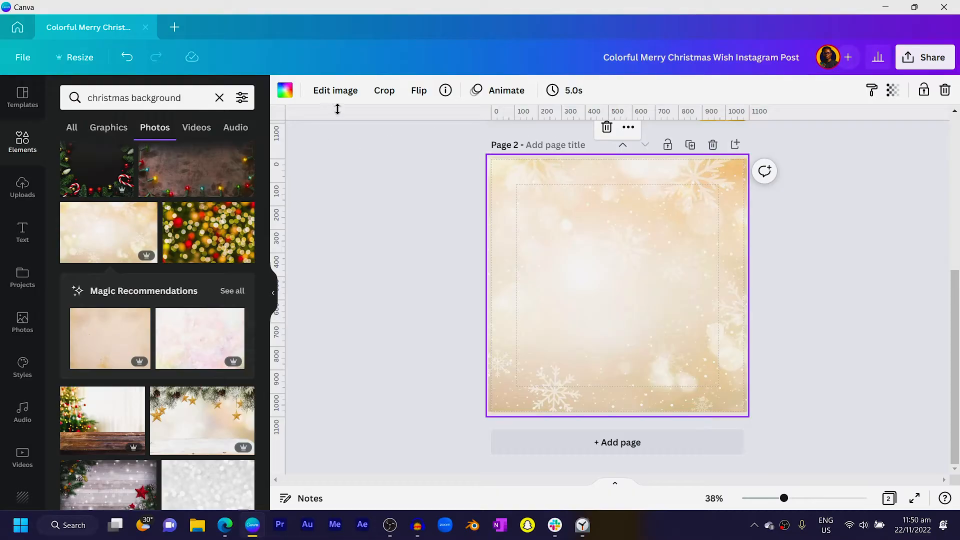
pyautogui.click(336, 92)
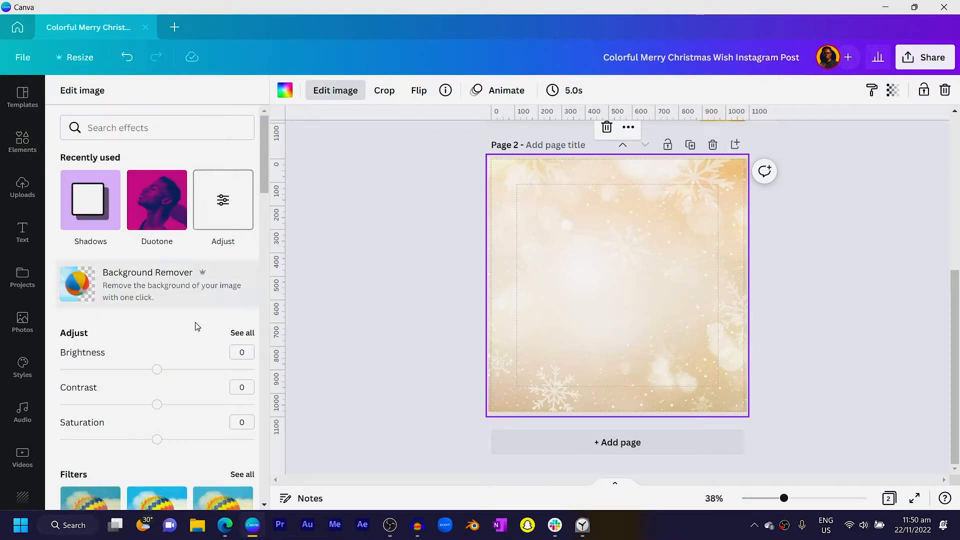
pyautogui.click(243, 333)
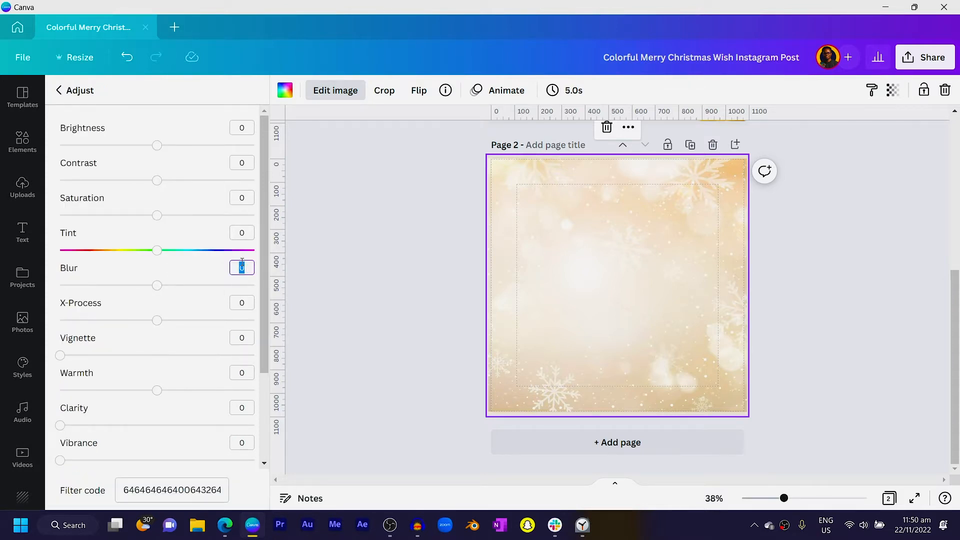
pyautogui.press('Return')
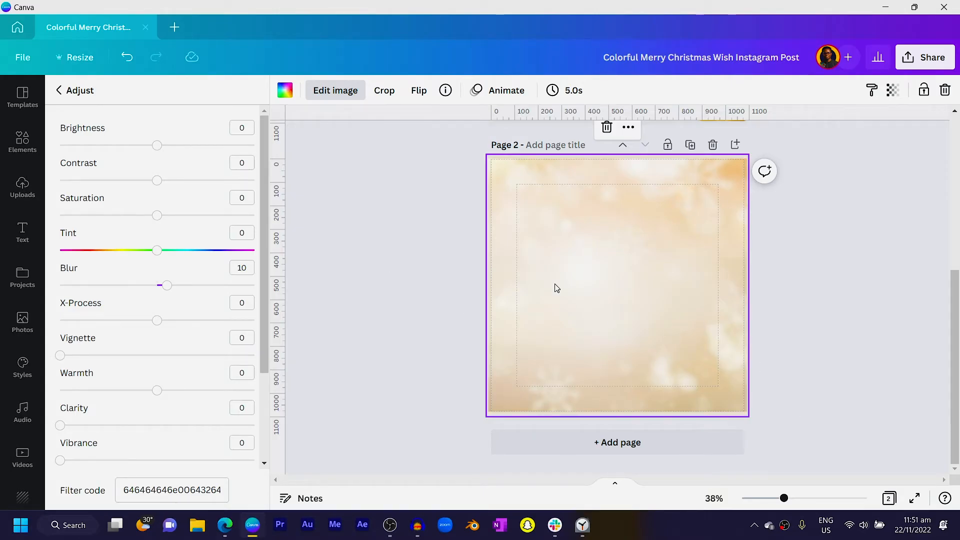
pyautogui.press('Escape')
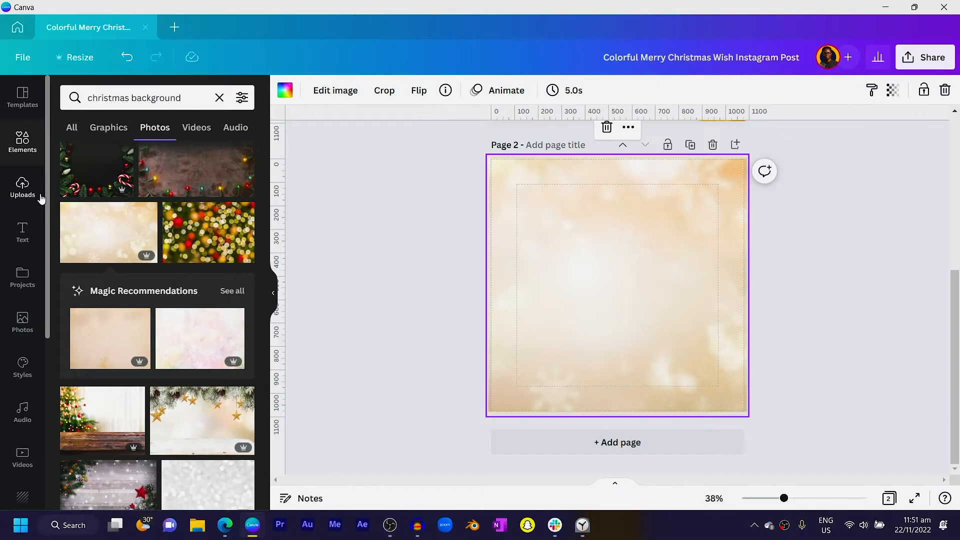
# Step: Add the uploaded green Christmas wreath with the red bow and bells to page 2
pyautogui.click(22, 188)
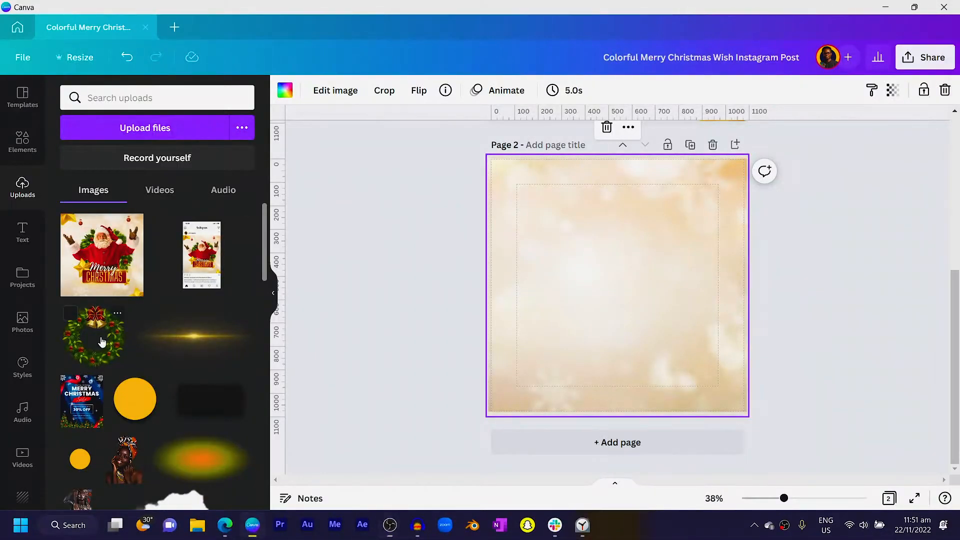
pyautogui.click(102, 342)
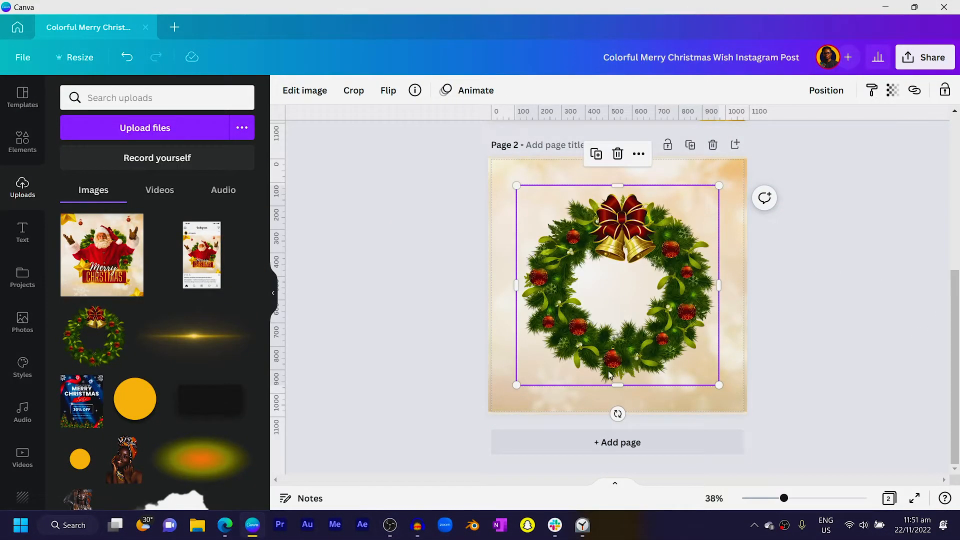
# Step: Search the photos for "SANTA CLAUS" and add the cut-out Santa with both arms raised over the wreath
pyautogui.click(37, 311)
pyautogui.click(174, 100)
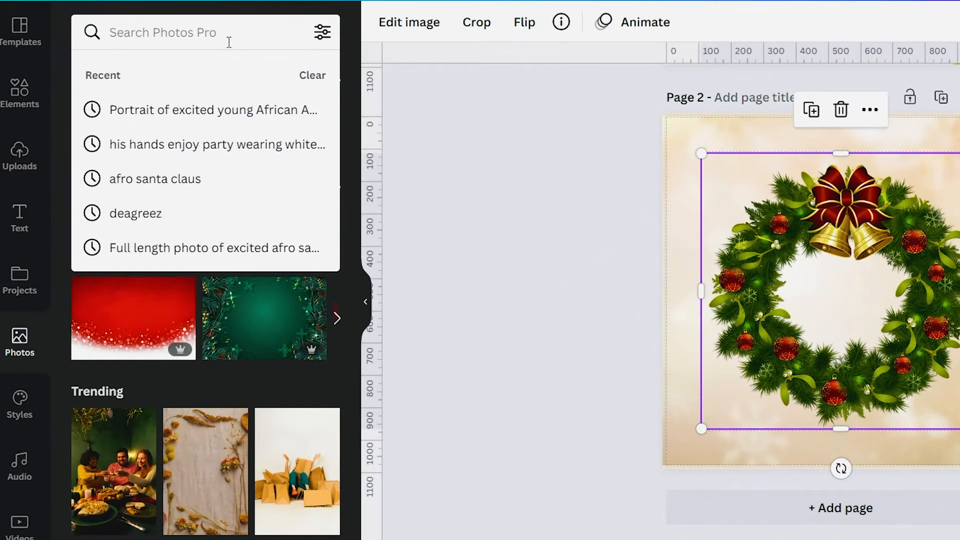
pyautogui.write('santa cla')
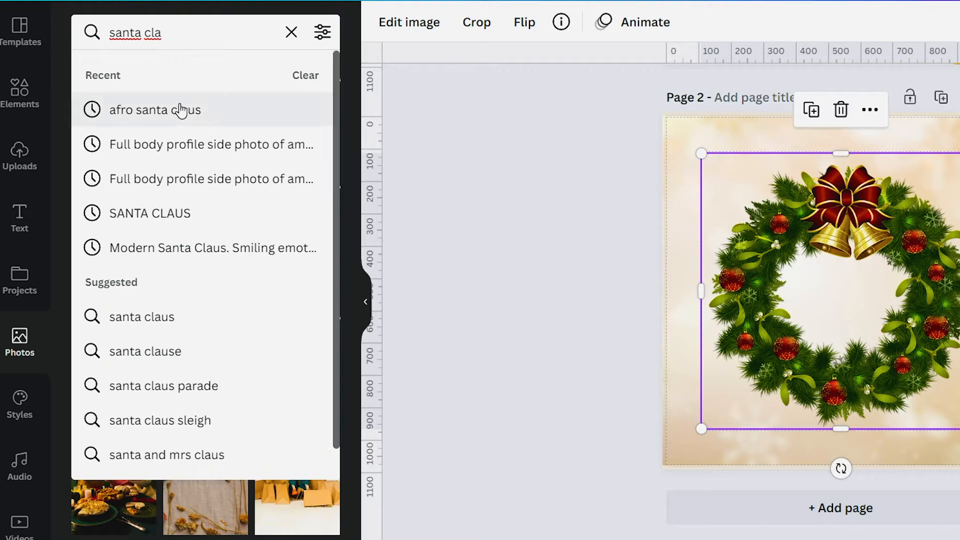
pyautogui.click(189, 214)
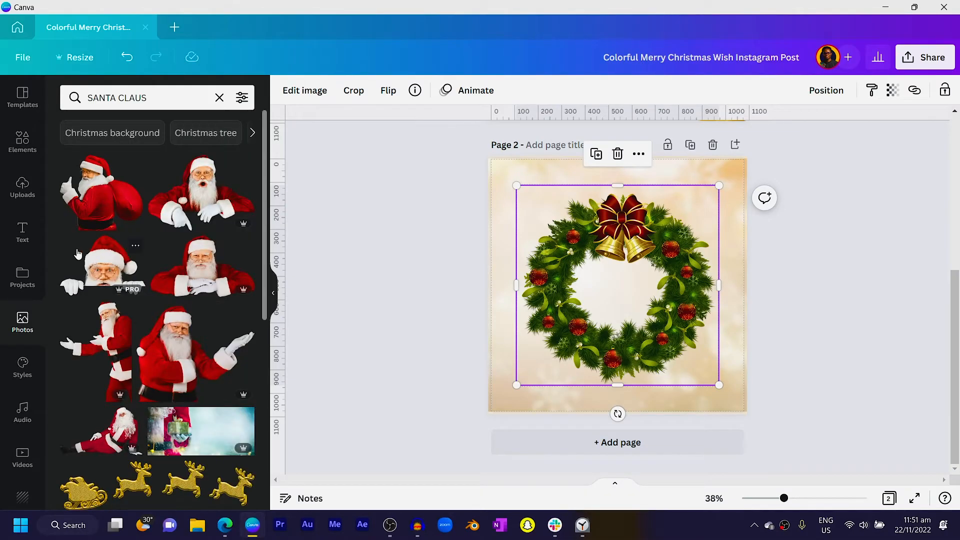
pyautogui.scroll(-15, 129, 209)
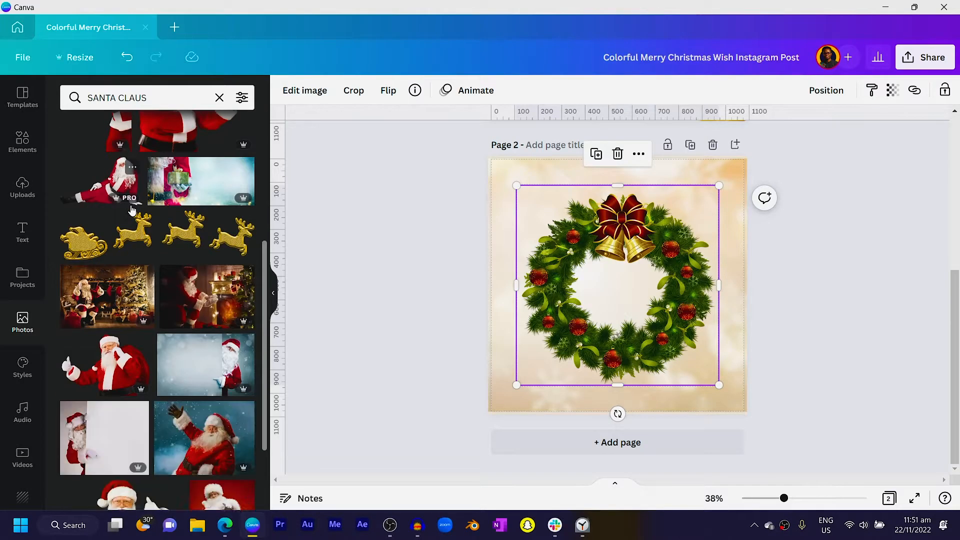
pyautogui.scroll(-10, 132, 213)
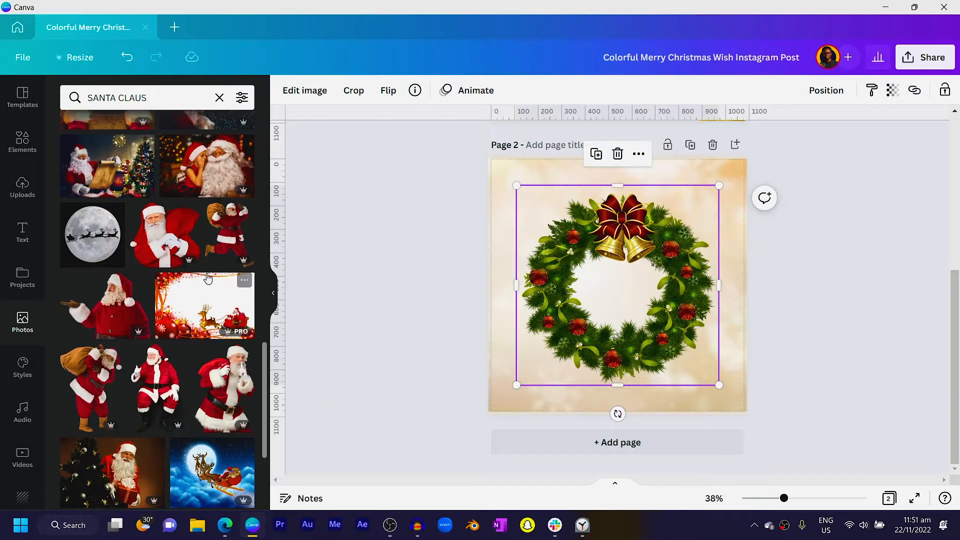
pyautogui.scroll(-10, 209, 272)
pyautogui.scroll(-10, 212, 270)
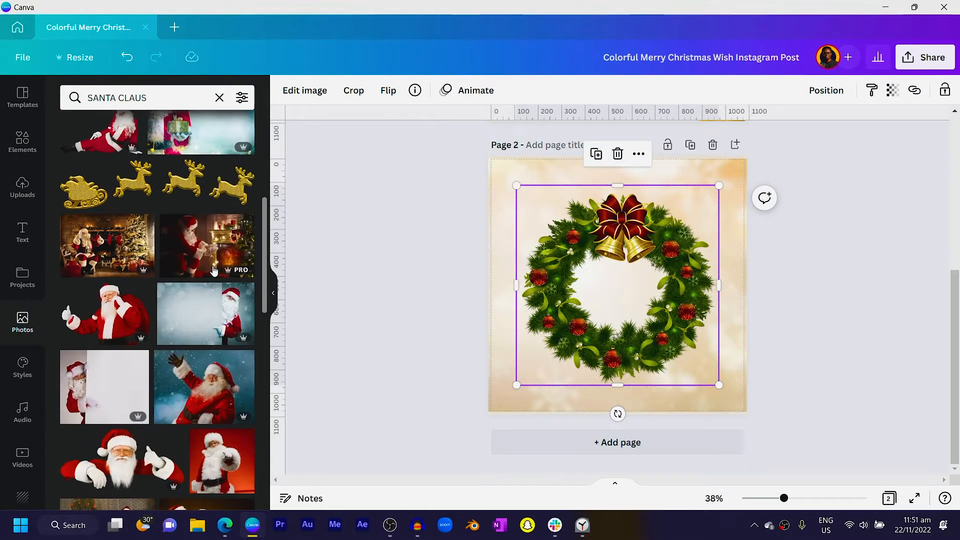
pyautogui.click(111, 307)
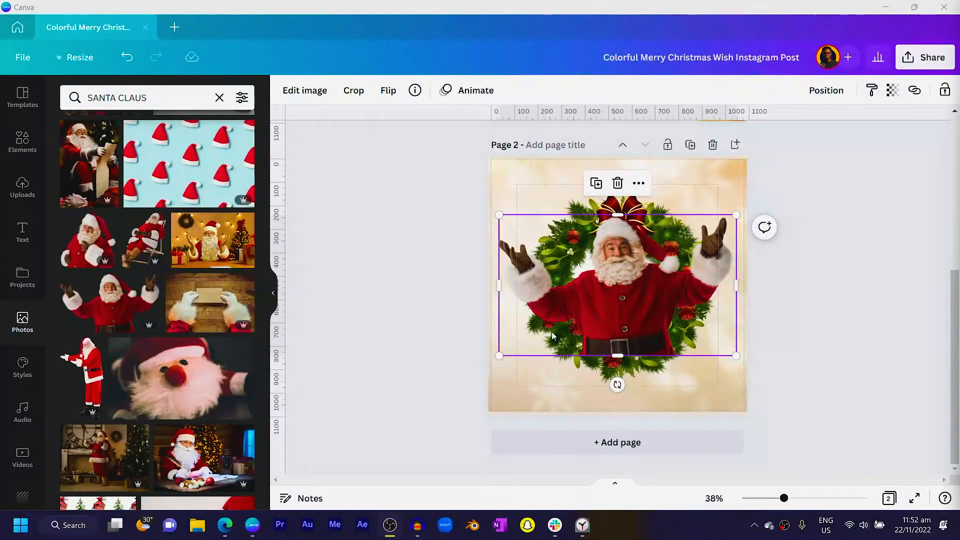
# Step: Scale the wreath behind Santa down slightly, keeping it centred on the page
pyautogui.click(567, 378)
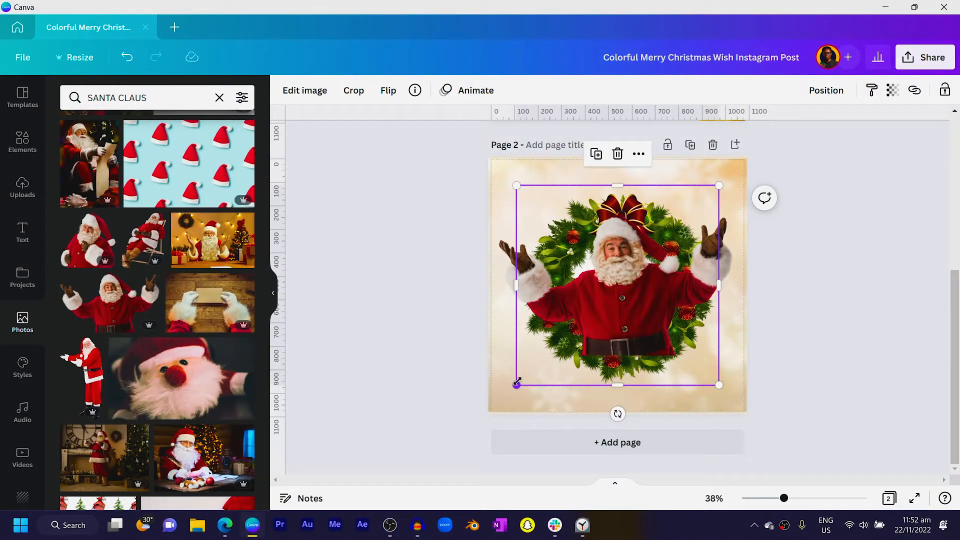
pyautogui.moveTo(517, 383); pyautogui.dragTo(532, 376)
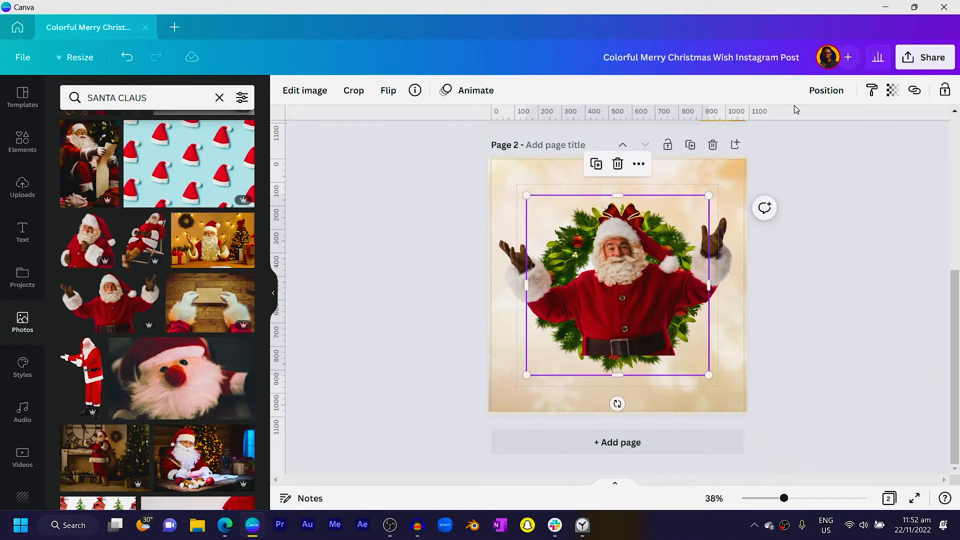
pyautogui.click(821, 96)
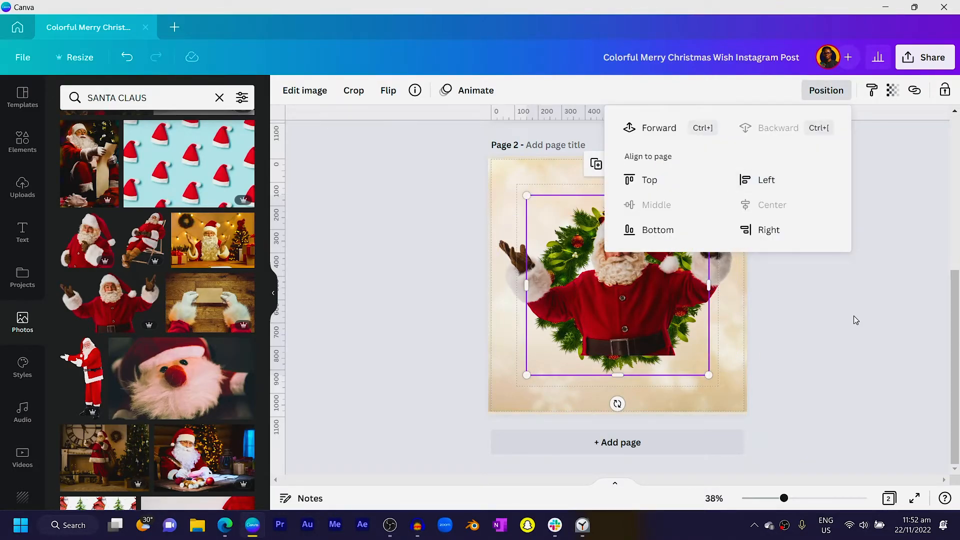
pyautogui.click(830, 304)
# Step: Shift the wreath slightly to the right behind Santa
pyautogui.click(641, 319)
pyautogui.moveTo(641, 319); pyautogui.dragTo(633, 317)
pyautogui.moveTo(444, 201); pyautogui.dragTo(610, 267)
pyautogui.moveTo(610, 269); pyautogui.dragTo(618, 270)
pyautogui.click(403, 316)
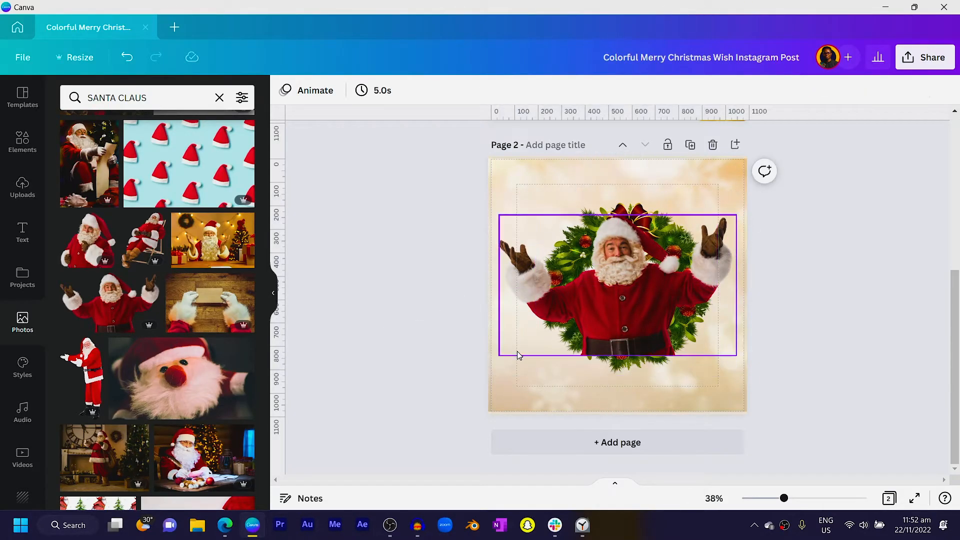
# Step: Adjust the Santa photo to brightness 13, contrast 7 and saturation 25
pyautogui.click(587, 272)
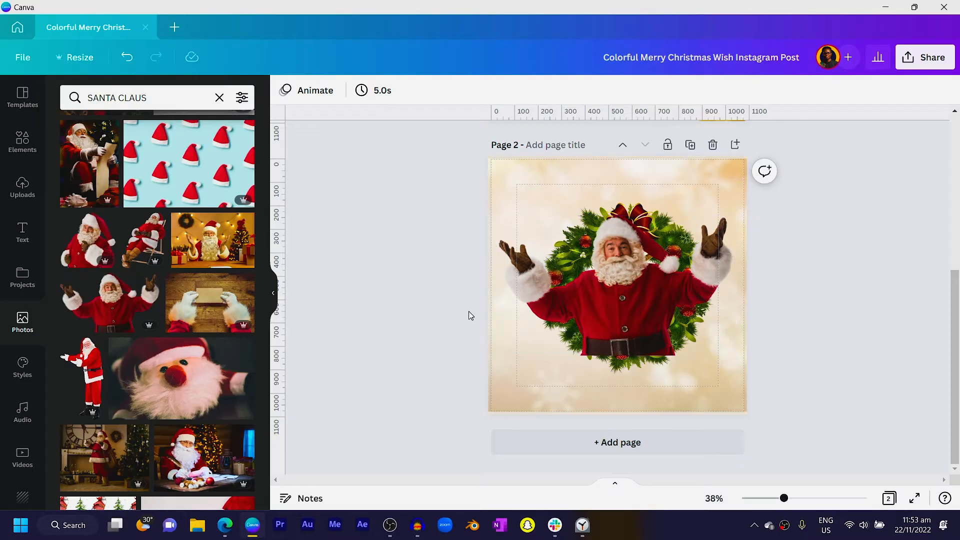
pyautogui.click(303, 91)
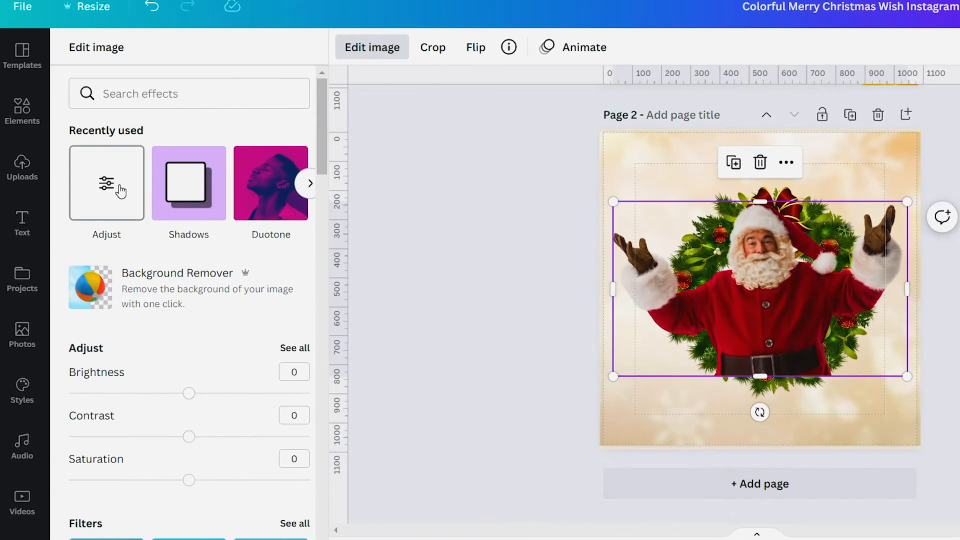
pyautogui.click(103, 197)
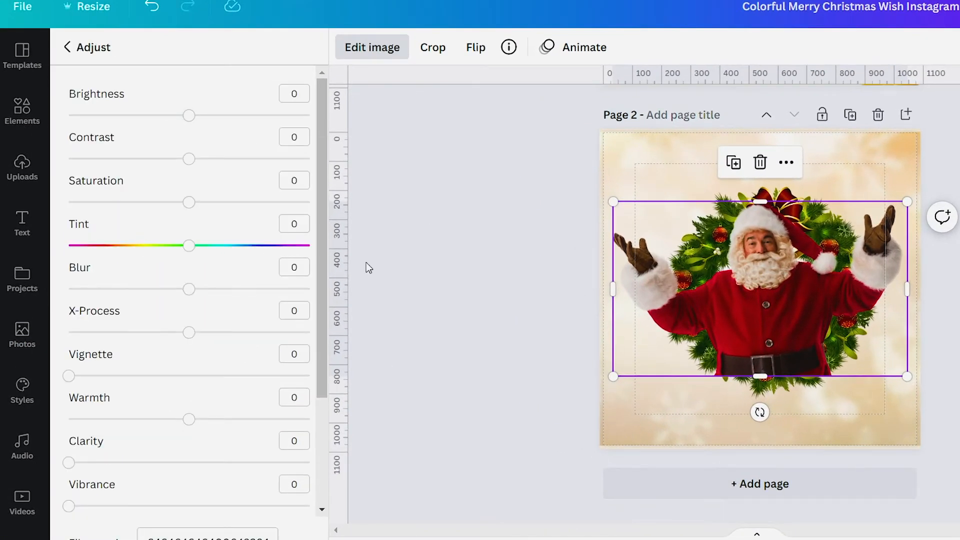
pyautogui.scroll(2, 529, 328)
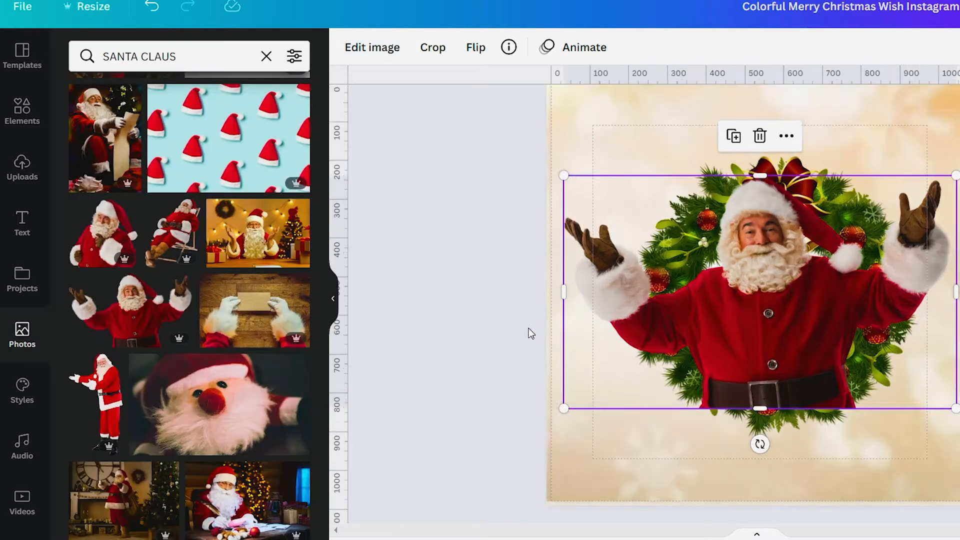
pyautogui.click(356, 47)
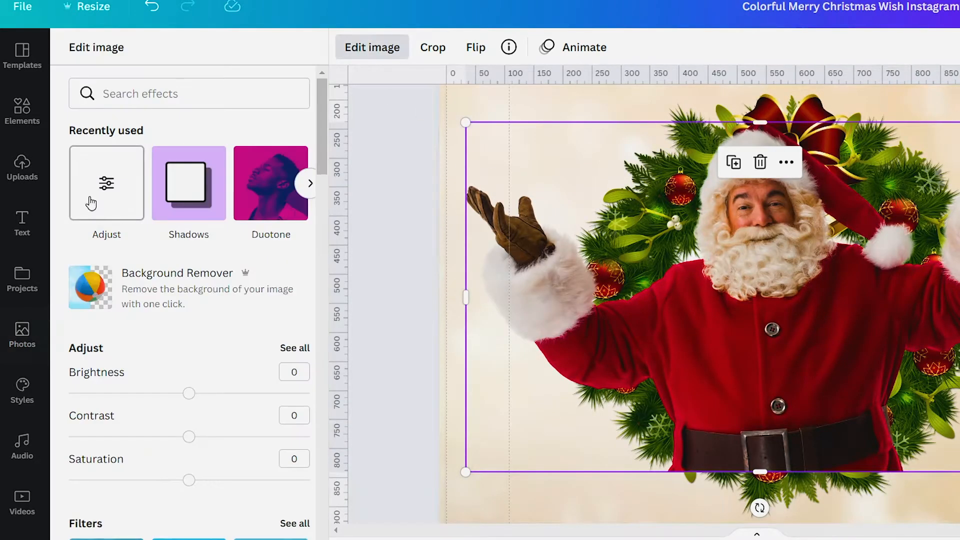
pyautogui.click(98, 206)
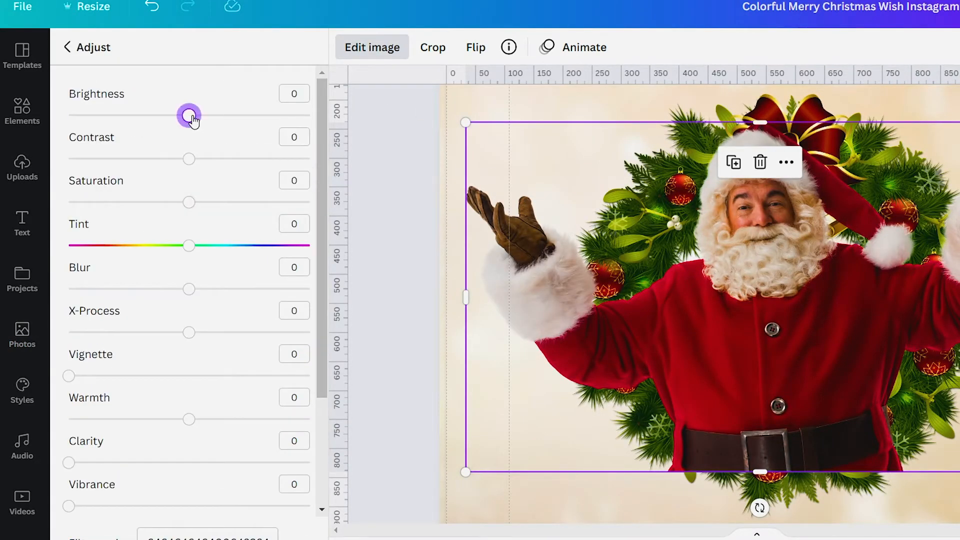
pyautogui.moveTo(193, 120); pyautogui.dragTo(205, 120)
pyautogui.moveTo(189, 159); pyautogui.dragTo(196, 159)
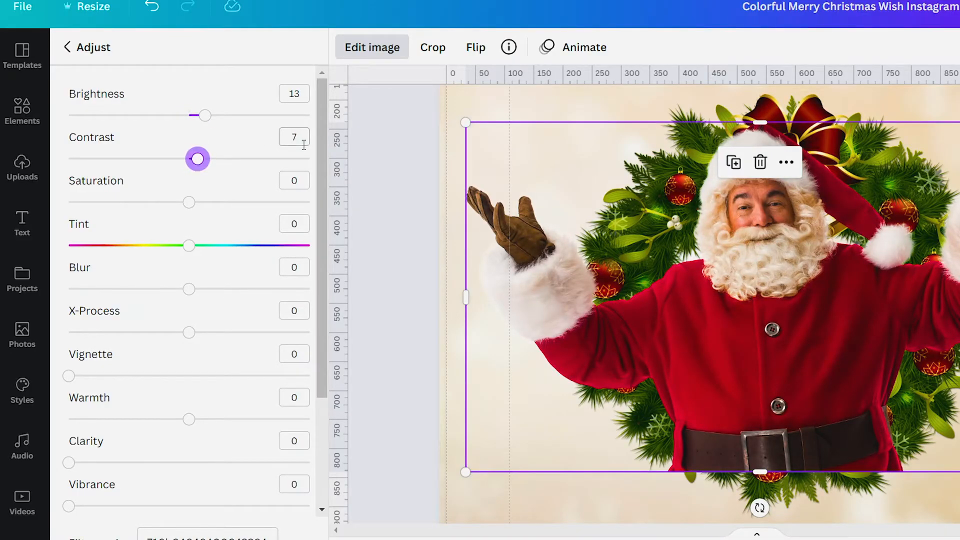
pyautogui.moveTo(188, 202); pyautogui.dragTo(219, 202)
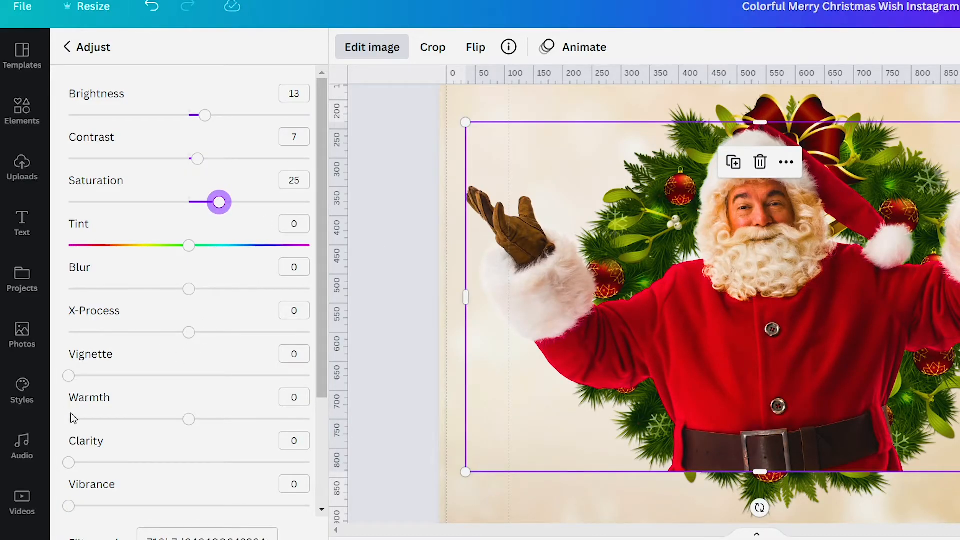
# Step: Set the Santa photo's vibrance to 36 and clarity to 12
pyautogui.scroll(-3, 75, 414)
pyautogui.moveTo(72, 358); pyautogui.dragTo(157, 350)
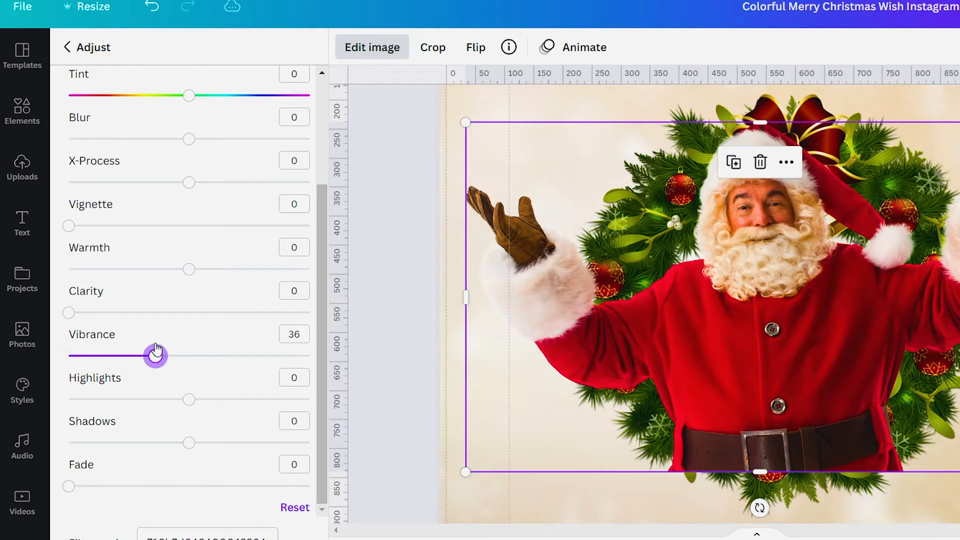
pyautogui.moveTo(81, 313); pyautogui.dragTo(97, 314)
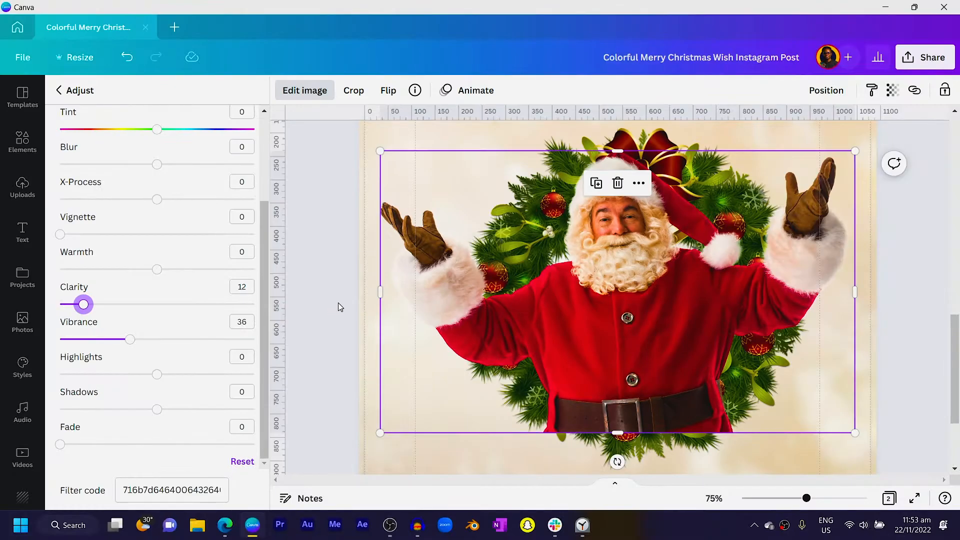
pyautogui.click(347, 289)
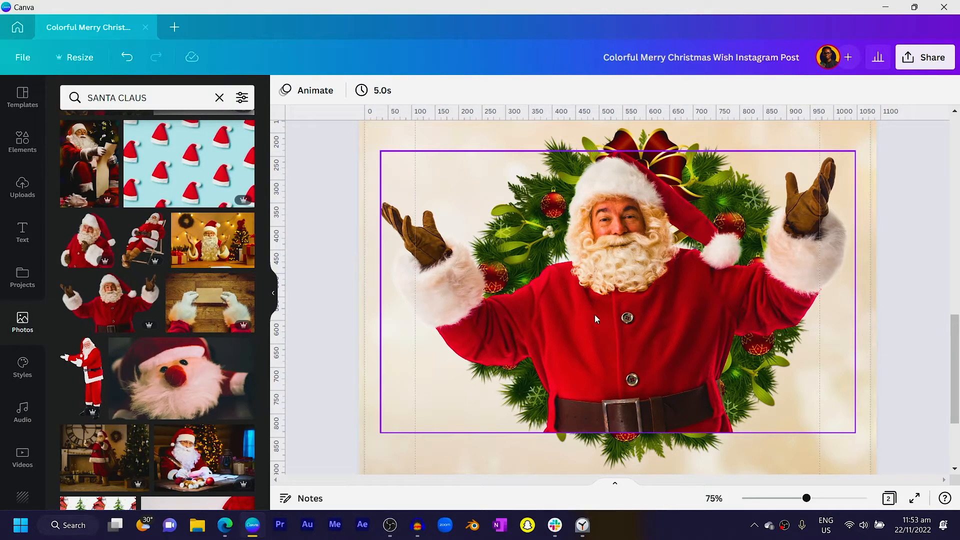
# Step: Add a dark red rectangle and stretch it into a wide banner covering the lower edge of Santa's belt
pyautogui.hotkey('ctrl', '-')
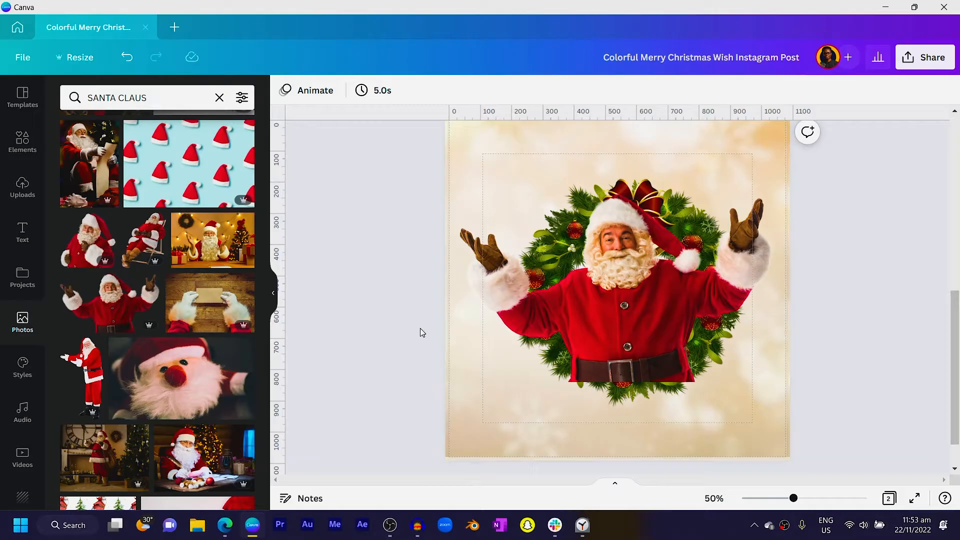
pyautogui.press('r')
pyautogui.moveTo(631, 298); pyautogui.dragTo(577, 381)
pyautogui.click(600, 326)
pyautogui.click(593, 353)
pyautogui.moveTo(657, 389); pyautogui.dragTo(734, 387)
pyautogui.moveTo(596, 395)
pyautogui.mouseDown()
pyautogui.moveTo(578, 395)
pyautogui.moveTo(589, 394)
pyautogui.mouseUp()
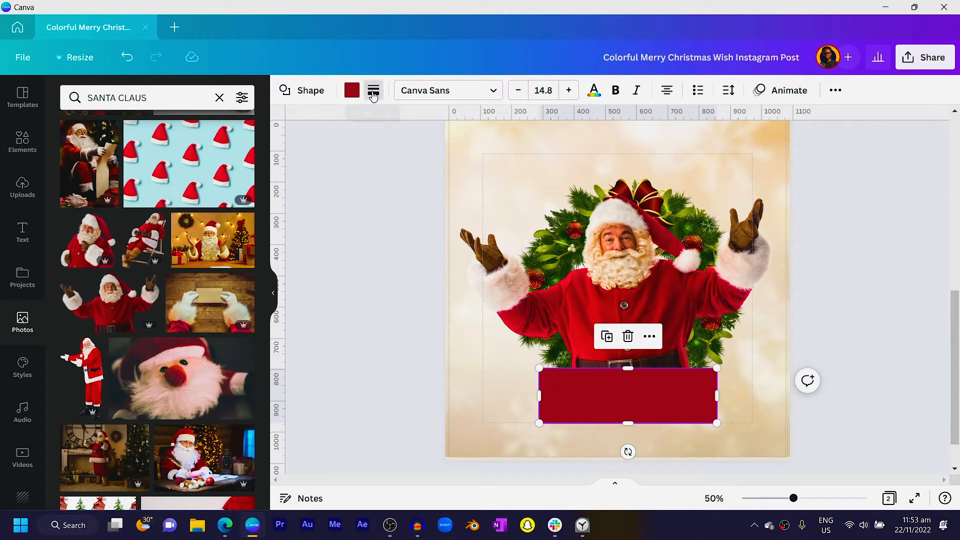
# Step: Give the red rectangle a solid border with weight 7 and a corner rounding of 11
pyautogui.click(374, 90)
pyautogui.click(418, 128)
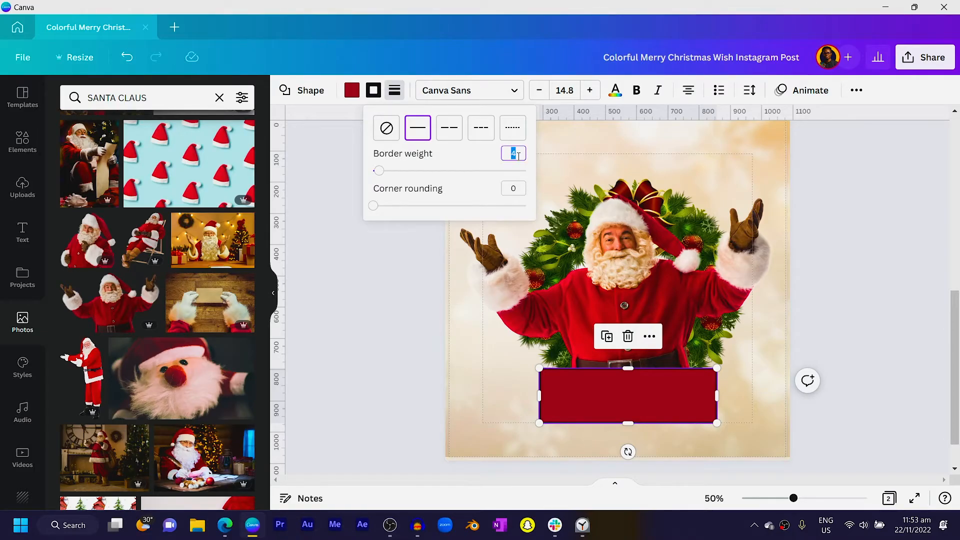
pyautogui.press('Return')
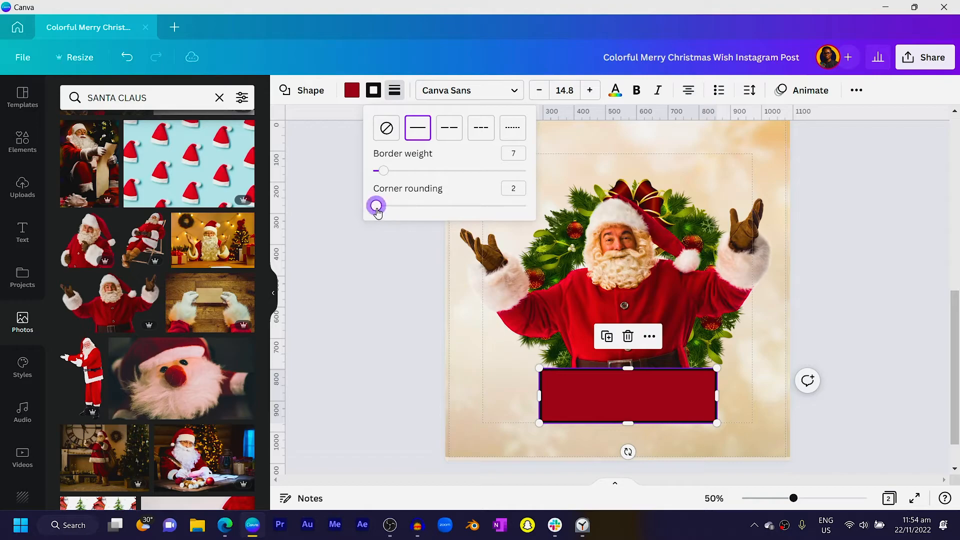
pyautogui.moveTo(377, 210); pyautogui.dragTo(379, 211)
pyautogui.moveTo(382, 213); pyautogui.dragTo(391, 214)
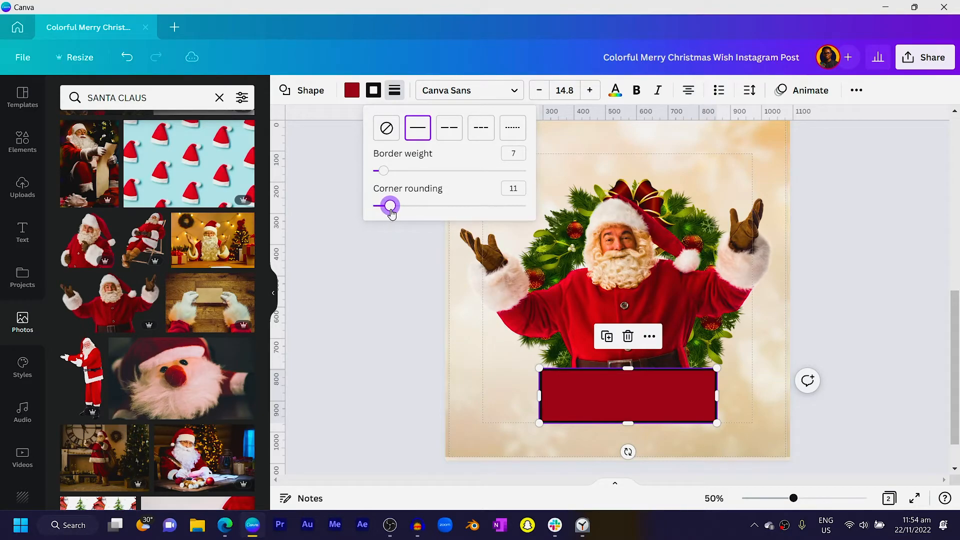
pyautogui.click(382, 359)
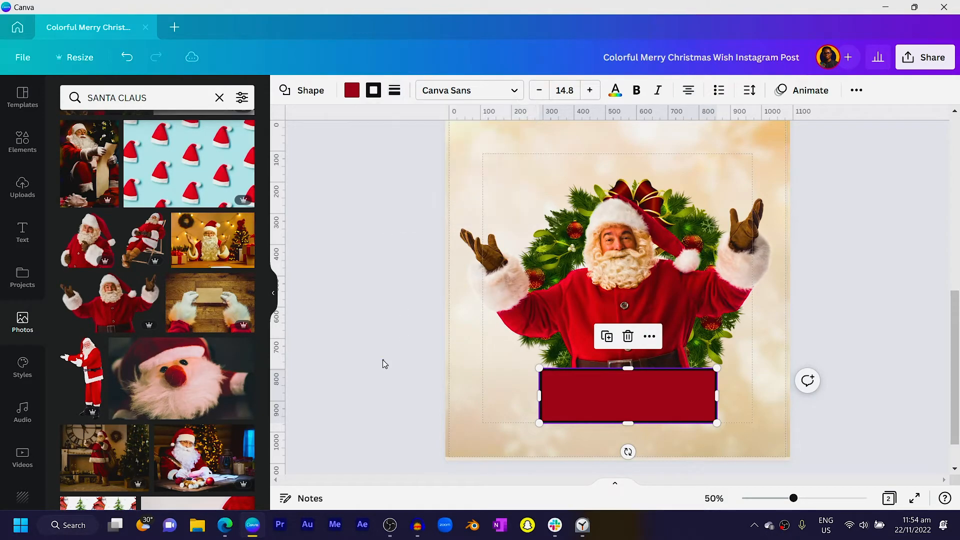
# Step: Undo the last rounding change and set the red rectangle's corner rounding to 24
pyautogui.hotkey('ctrl', 'z')
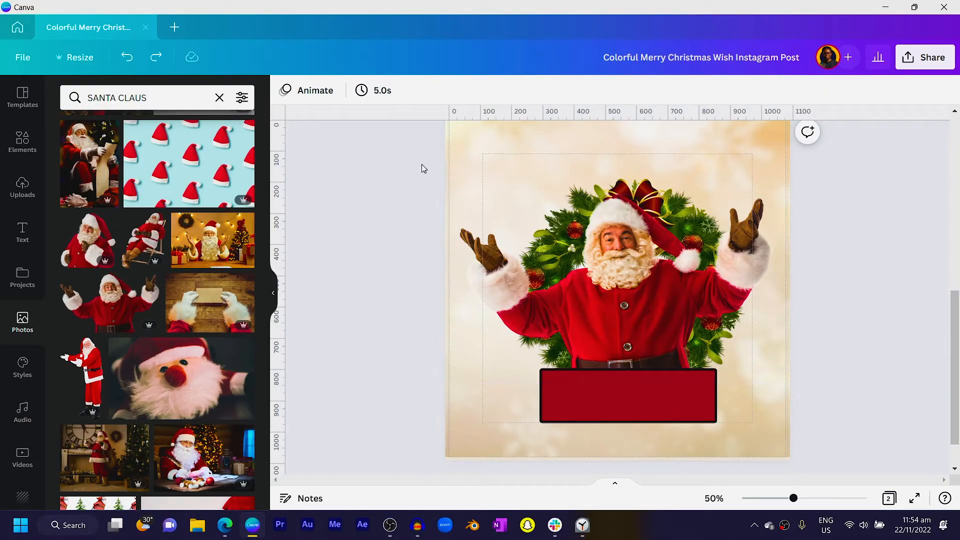
pyautogui.click(574, 390)
pyautogui.click(351, 90)
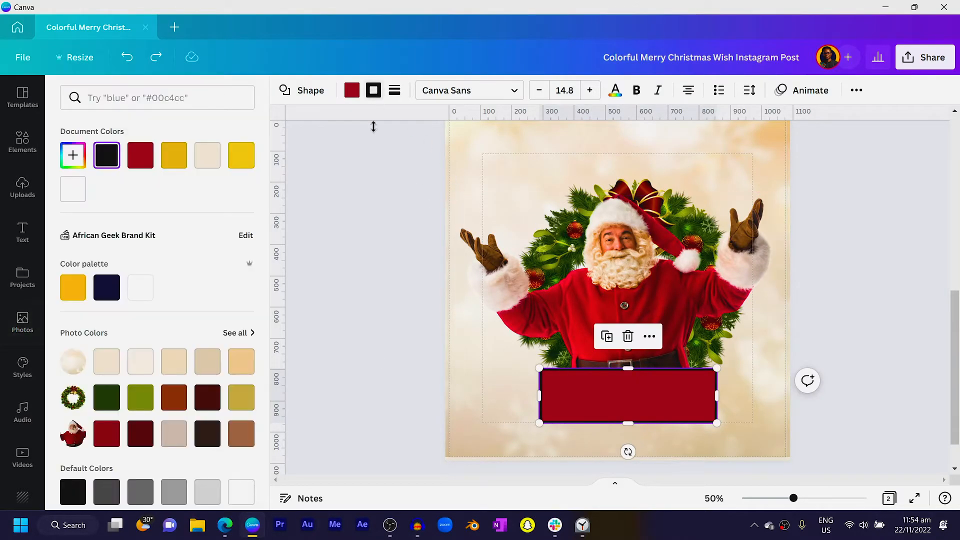
pyautogui.click(395, 90)
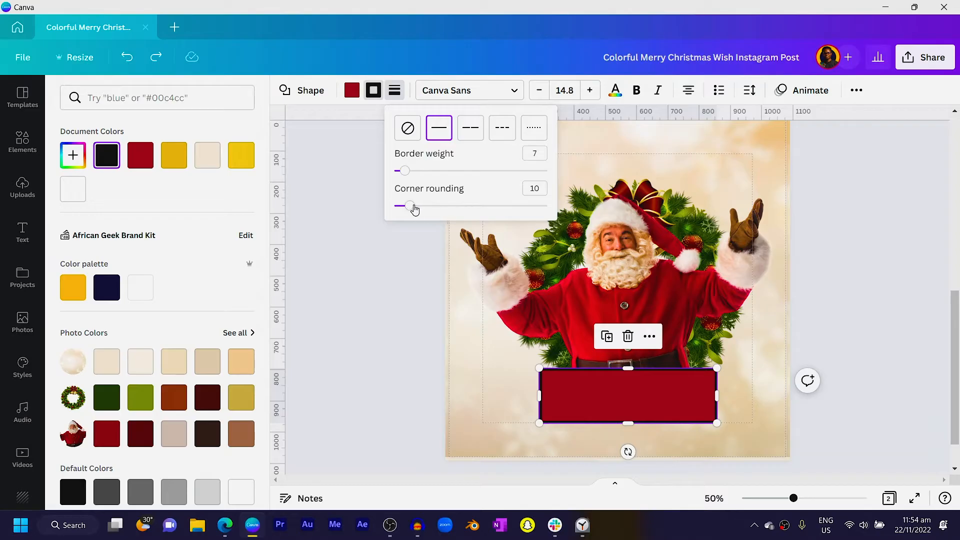
pyautogui.moveTo(427, 209); pyautogui.dragTo(431, 209)
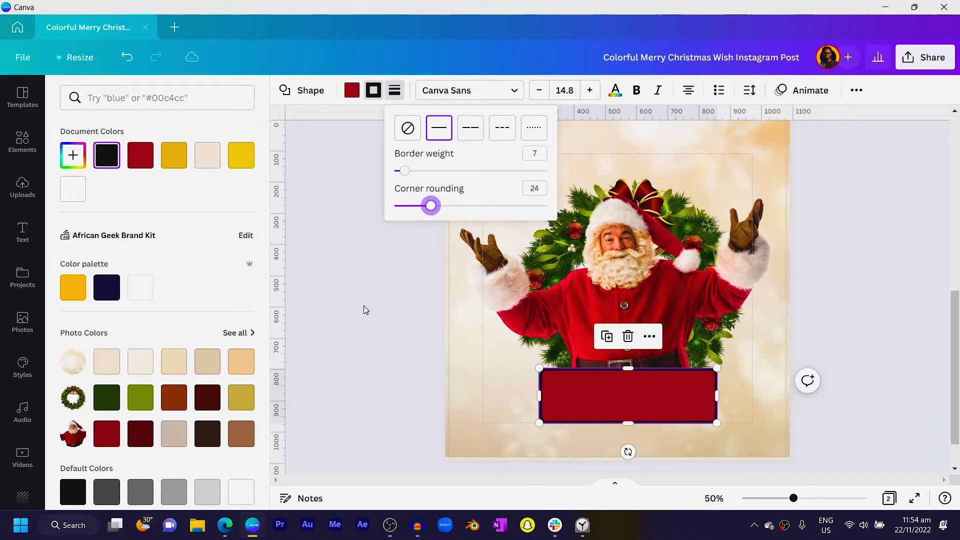
pyautogui.click(341, 349)
pyautogui.doubleClick(452, 431)
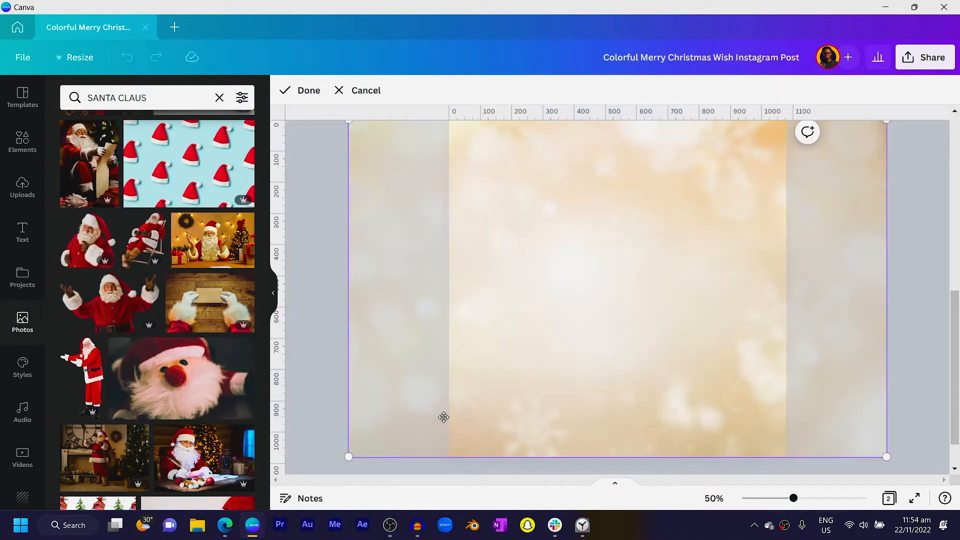
pyautogui.click(349, 95)
# Step: Search the colours for "gold" and apply the orange-gold shade from Four-layered Cake to the rectangle's border
pyautogui.click(590, 406)
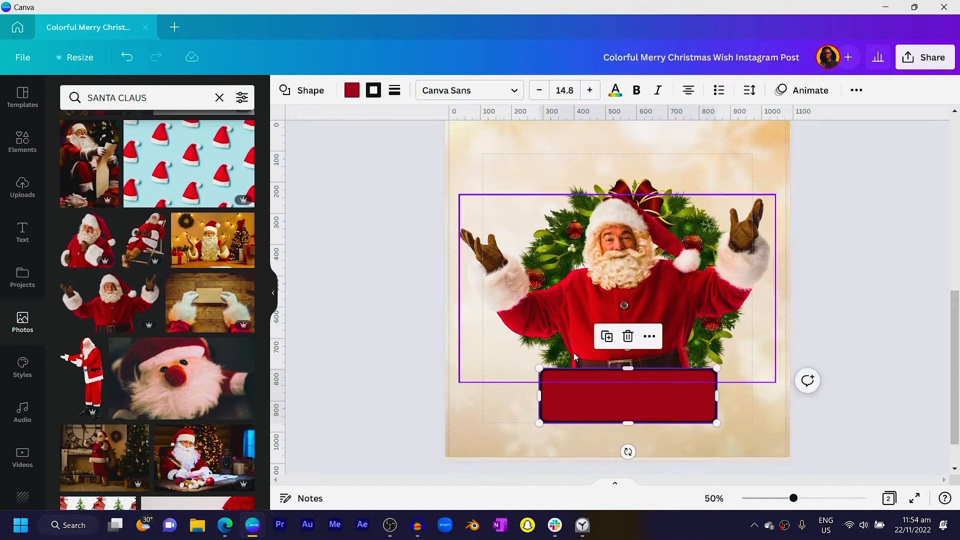
pyautogui.click(376, 91)
pyautogui.click(158, 95)
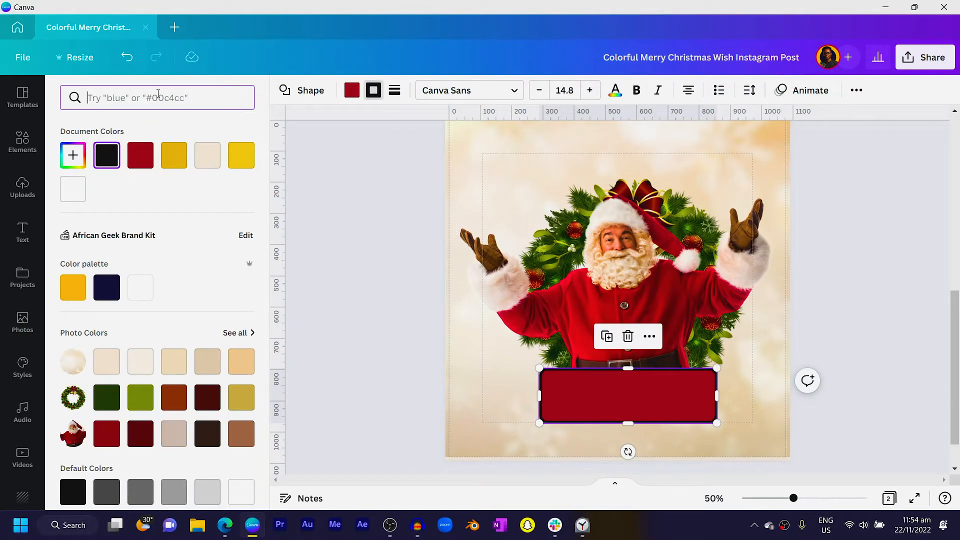
pyautogui.write('gold')
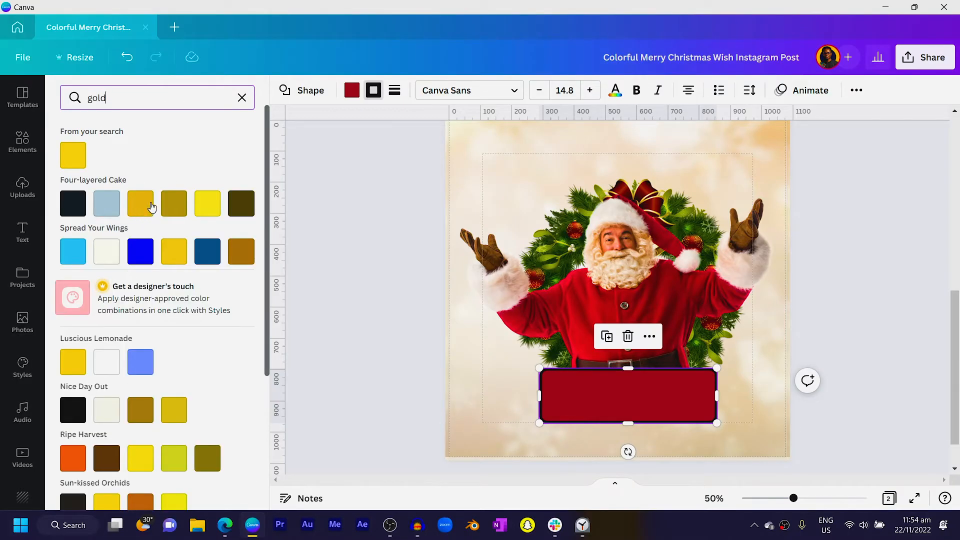
pyautogui.click(141, 203)
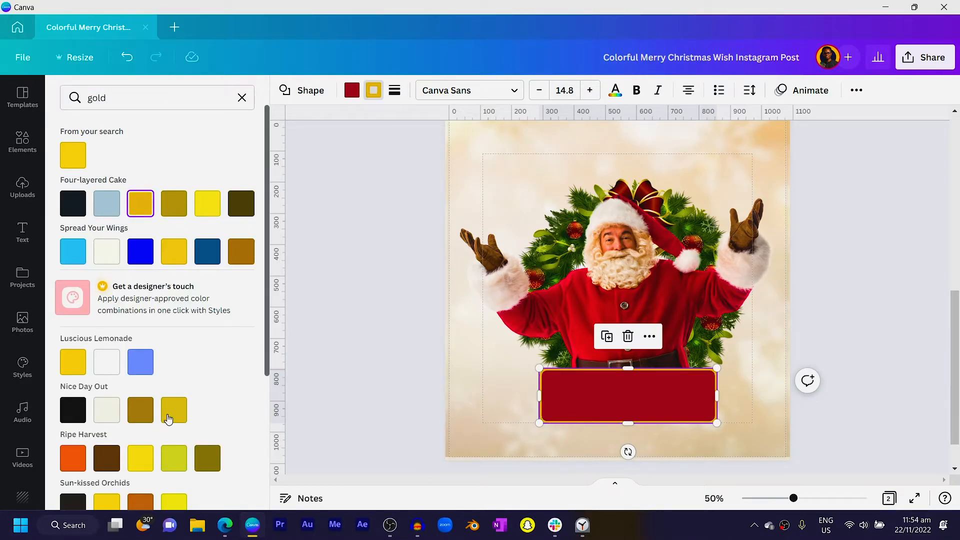
pyautogui.click(323, 343)
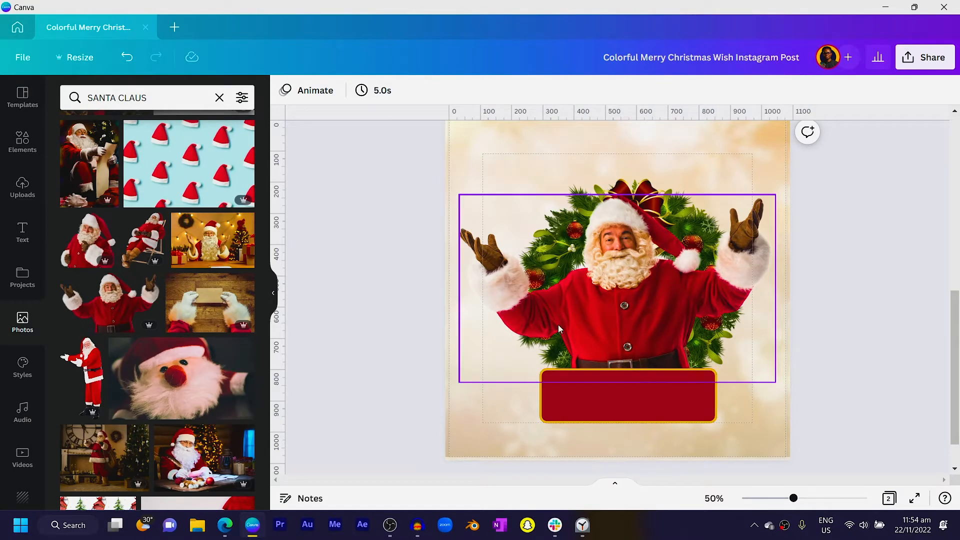
# Step: Scale the wreath down and nudge it so that its bow sits hidden behind Santa's hat
pyautogui.click(671, 183)
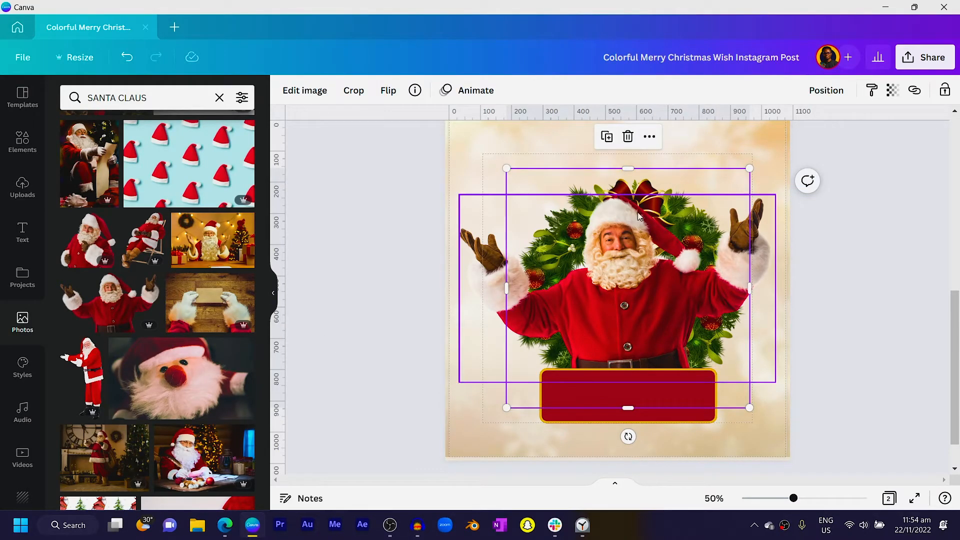
pyautogui.moveTo(750, 169); pyautogui.dragTo(741, 200)
pyautogui.hotkey('shift', 'Right')
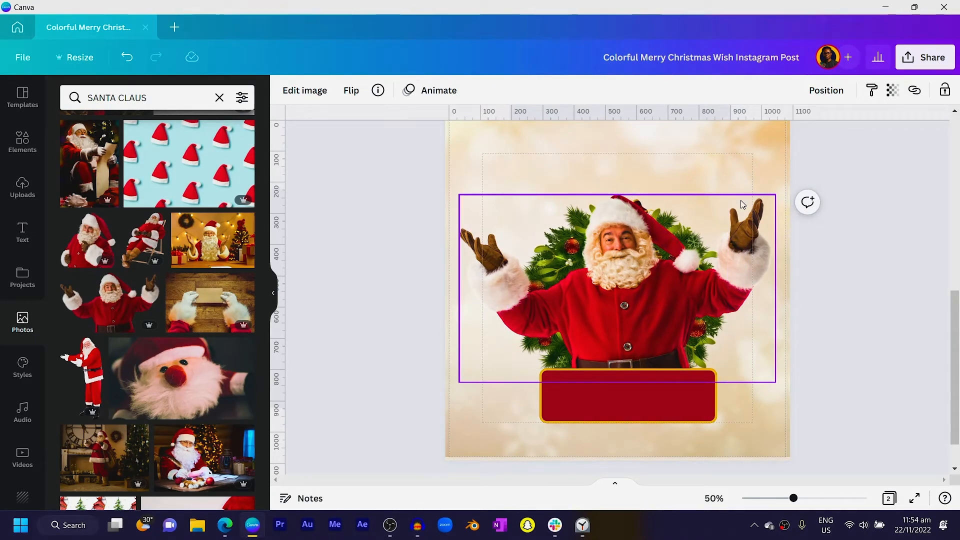
pyautogui.hotkey('shift', 'Down')
pyautogui.click(661, 214)
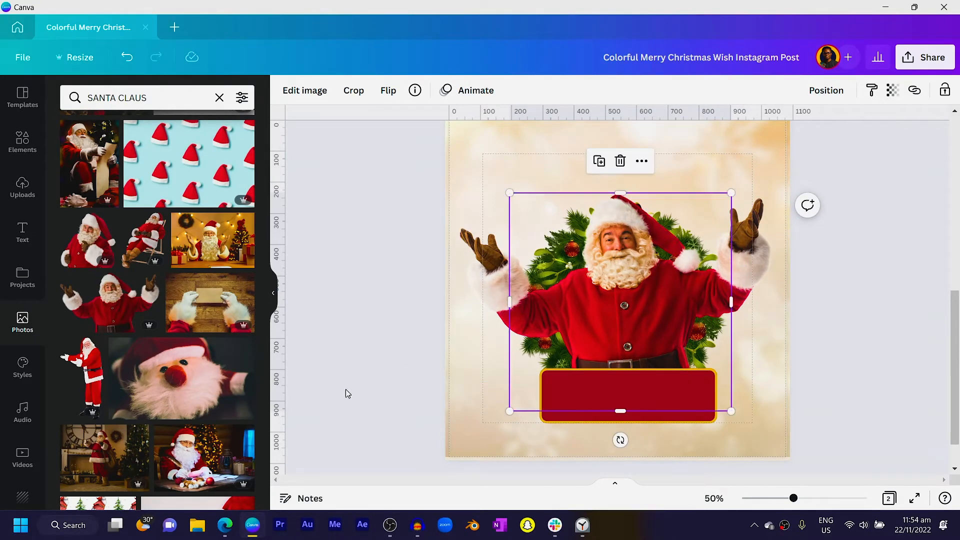
# Step: Shift Santa, the wreath and the rectangle slightly up together, and centre the rectangle horizontally on the page
pyautogui.moveTo(361, 199); pyautogui.dragTo(603, 347)
pyautogui.click(338, 358)
pyautogui.click(654, 389)
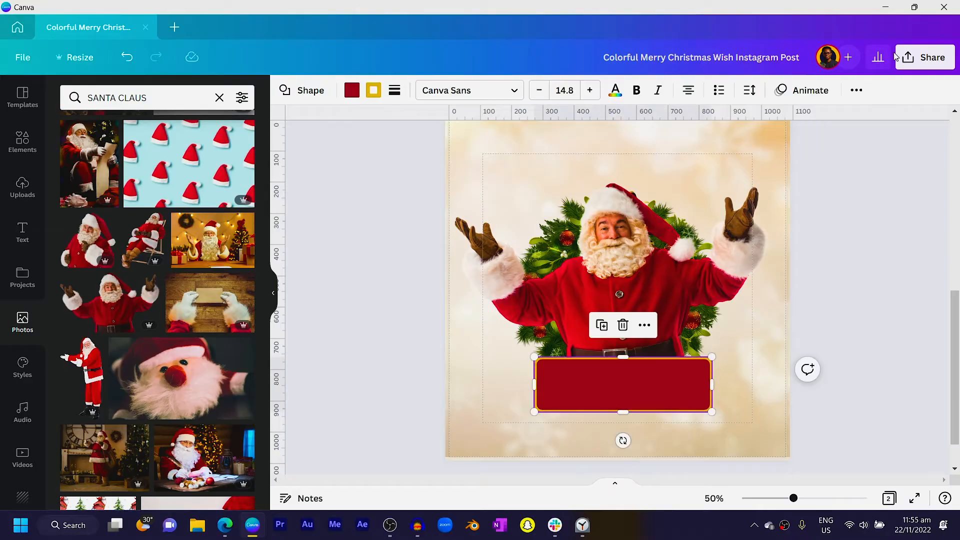
pyautogui.click(855, 91)
pyautogui.click(731, 121)
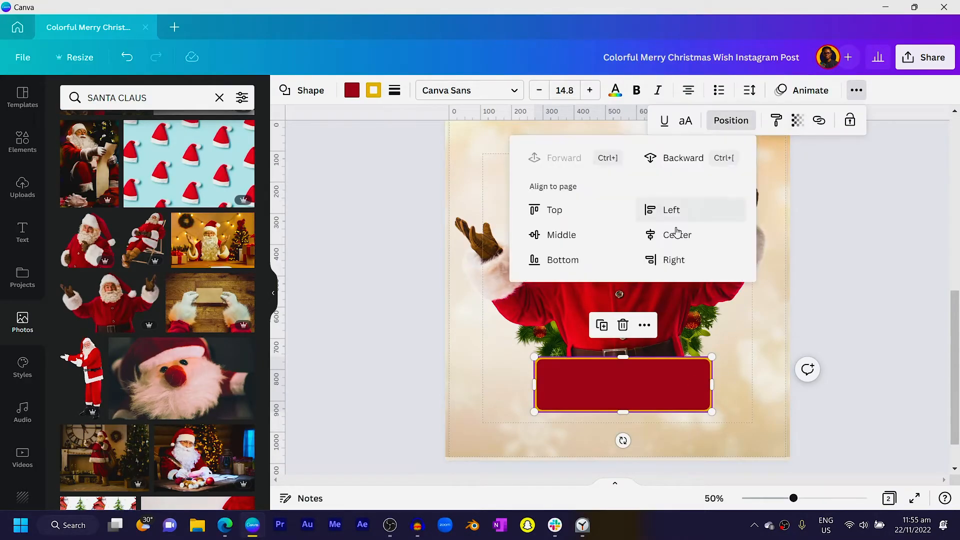
pyautogui.click(678, 233)
pyautogui.click(391, 385)
pyautogui.click(392, 385)
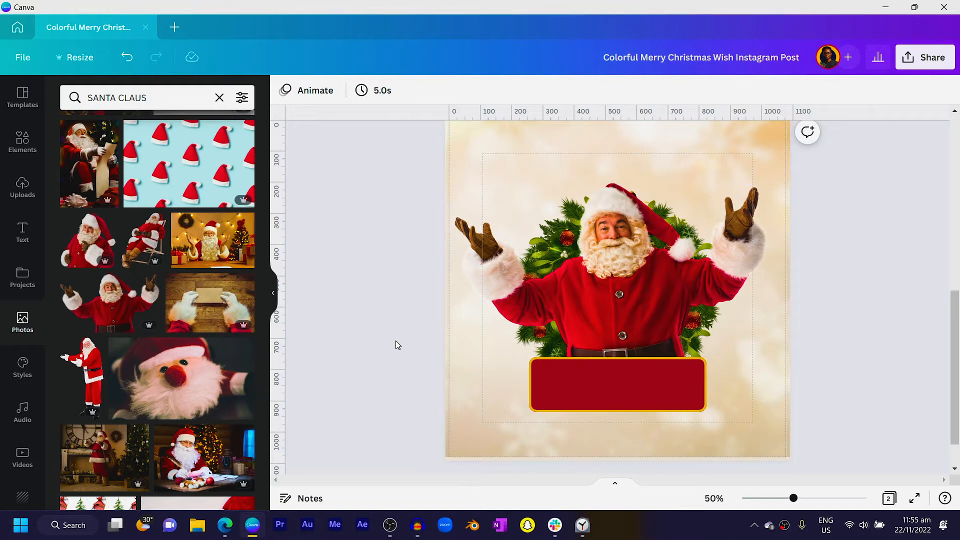
# Step: Add the text "Merry", enlarge it to size 81.4 and place it over Santa's belly just above the red rectangle
pyautogui.press('t')
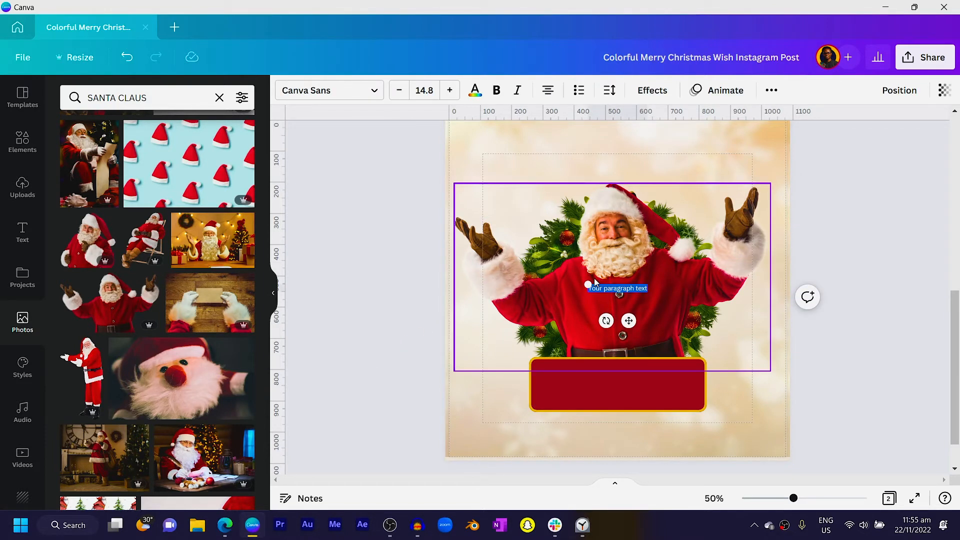
pyautogui.press('BackSpace')
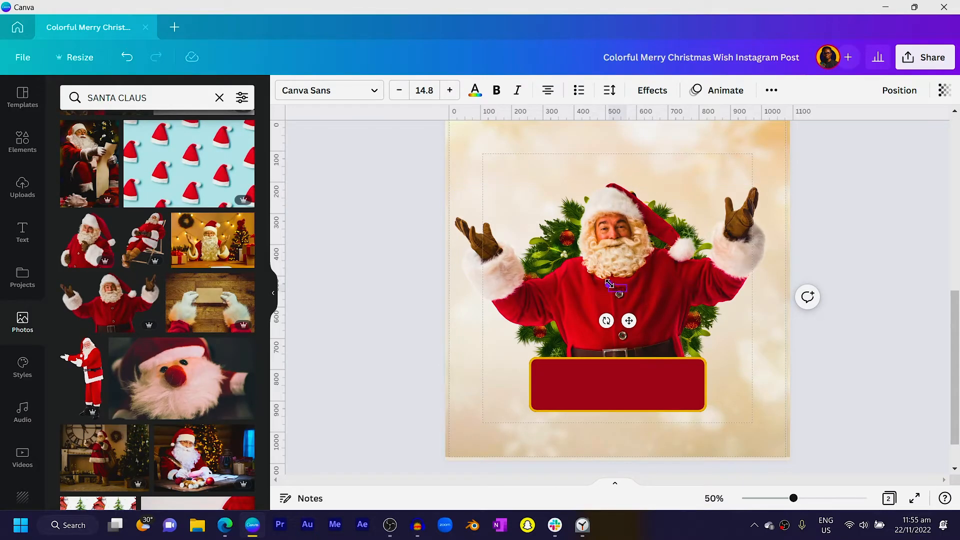
pyautogui.moveTo(609, 284); pyautogui.dragTo(529, 252)
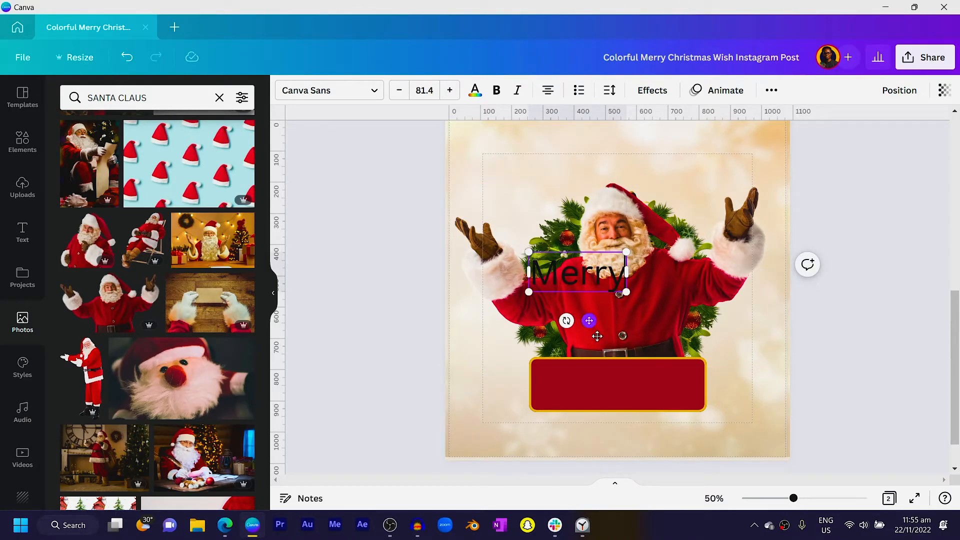
pyautogui.moveTo(589, 320); pyautogui.dragTo(629, 369)
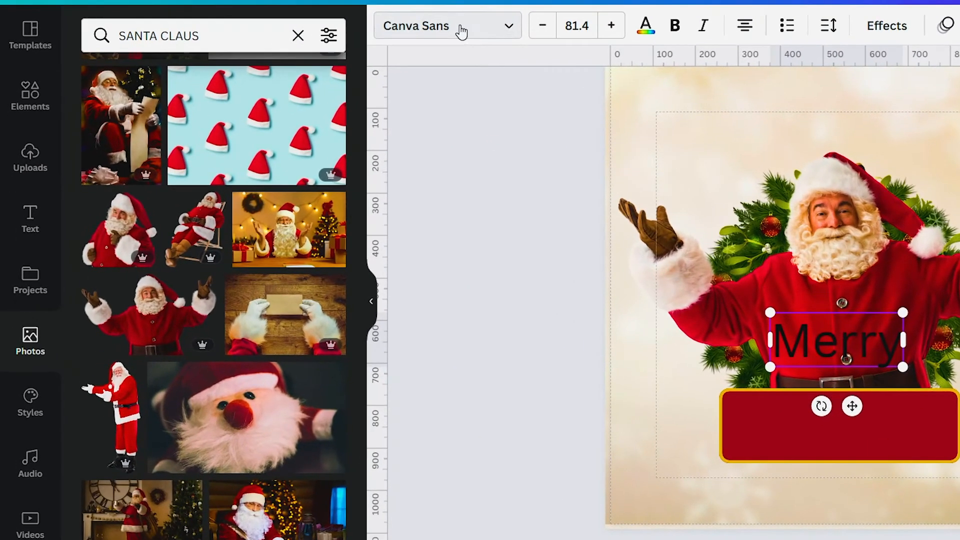
# Step: Set the "Merry" text in the Playlist Script font and colour it white
pyautogui.click(335, 91)
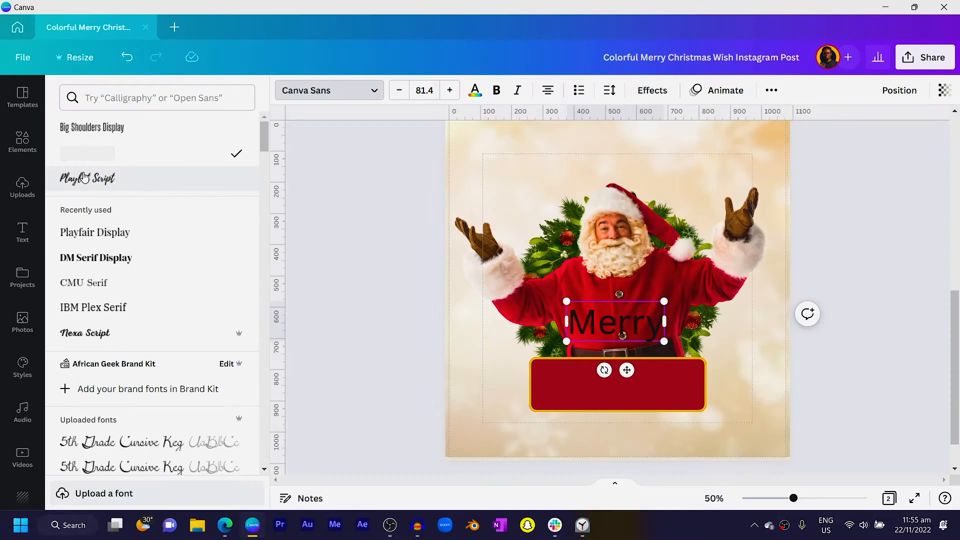
pyautogui.click(85, 178)
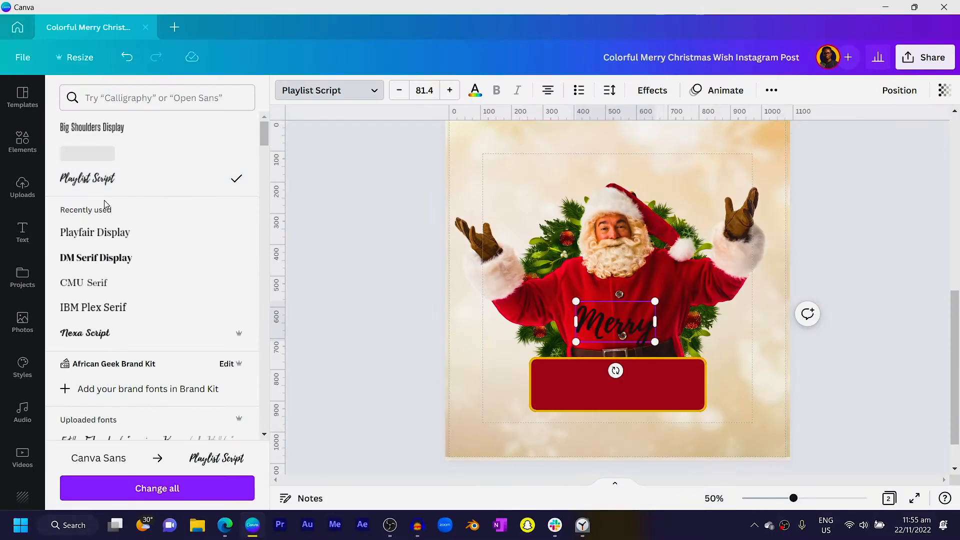
pyautogui.doubleClick(639, 327)
pyautogui.click(477, 95)
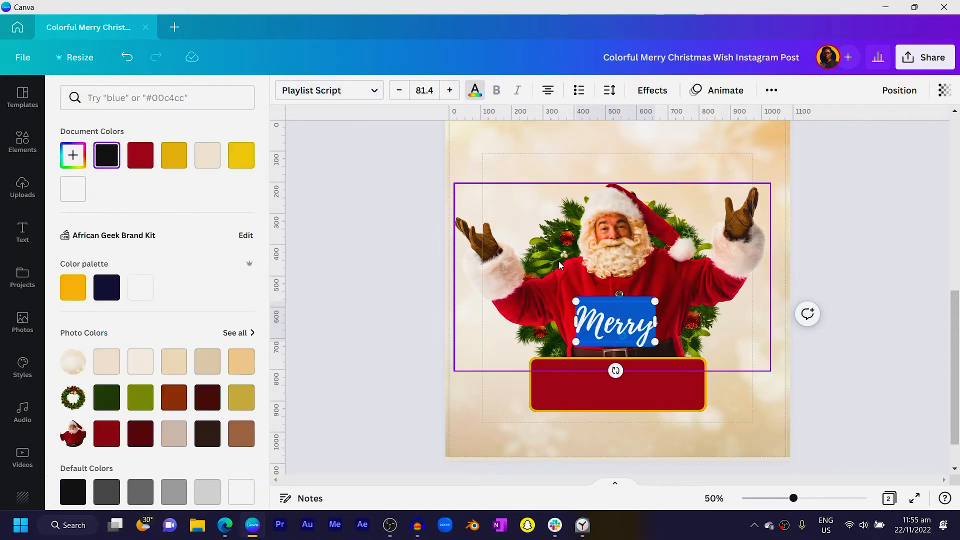
pyautogui.click(72, 190)
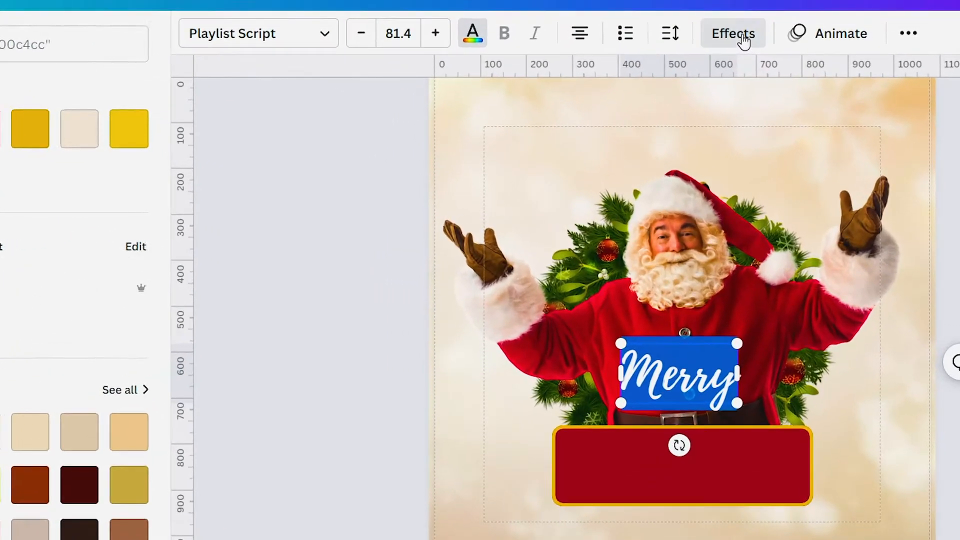
# Step: Apply the Shadow effect to "Merry" and make the shadow colour black
pyautogui.click(657, 86)
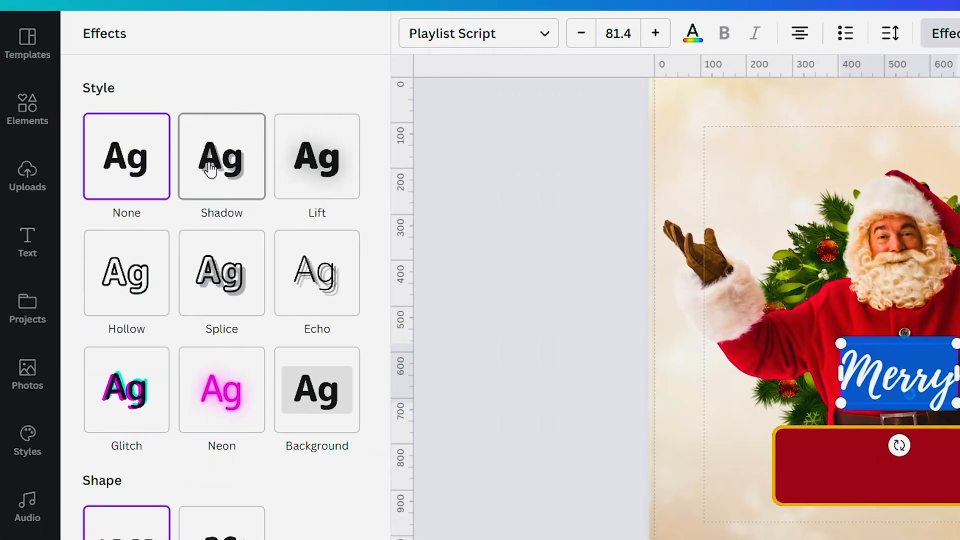
pyautogui.click(210, 170)
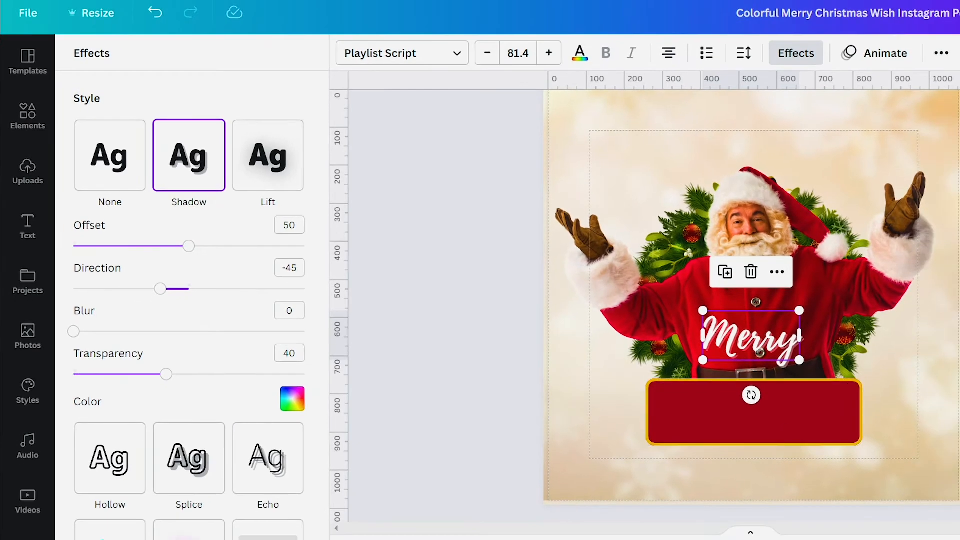
pyautogui.scroll(5, 825, 363)
pyautogui.scroll(-3, 814, 338)
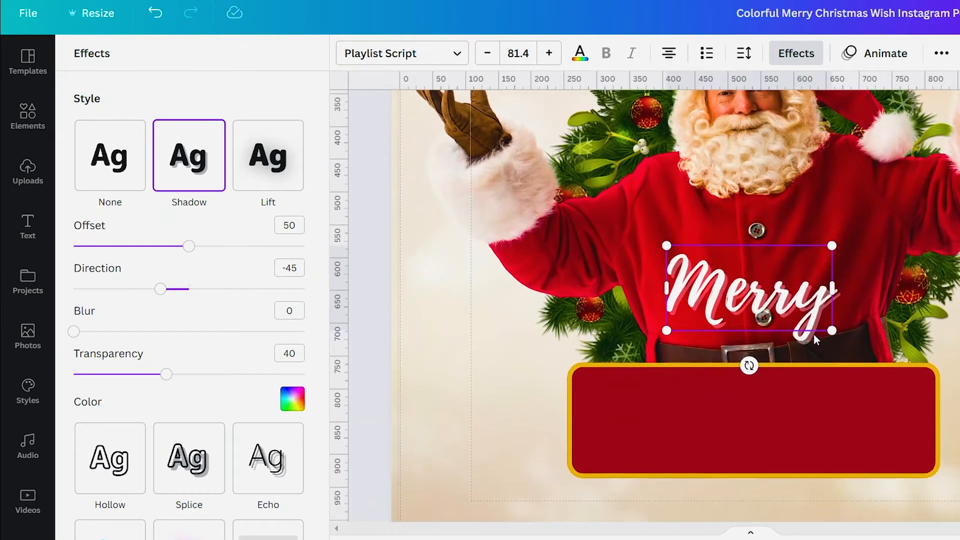
pyautogui.scroll(4, 812, 336)
pyautogui.scroll(1, 811, 335)
pyautogui.scroll(2, 811, 334)
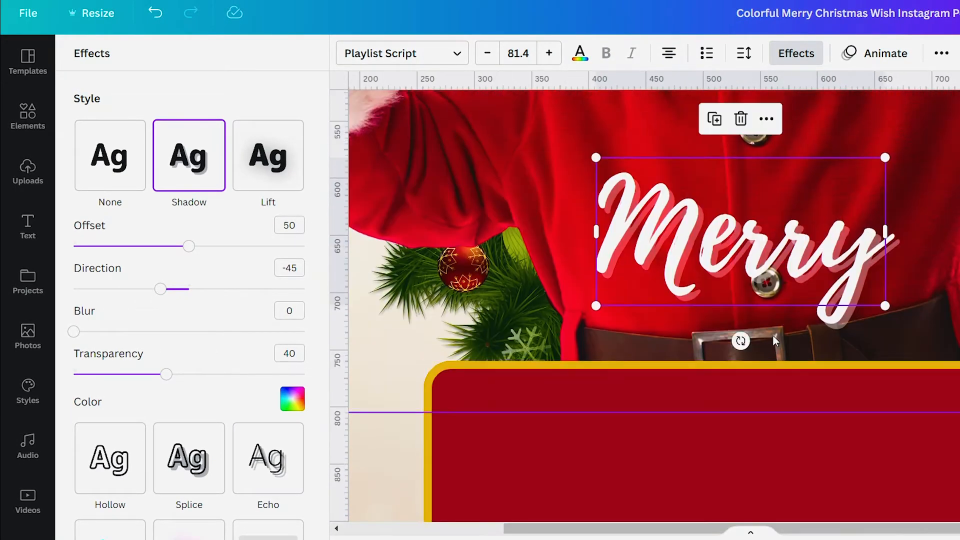
pyautogui.click(292, 399)
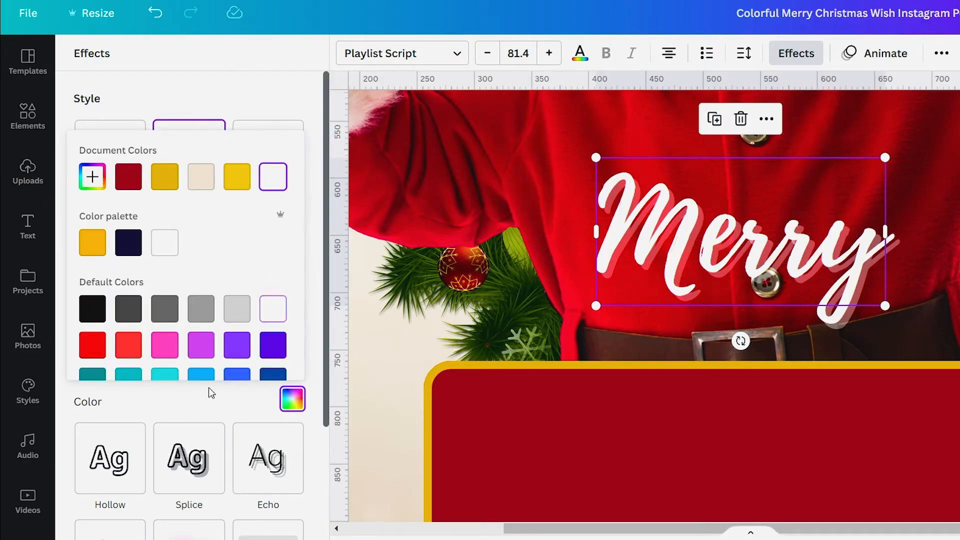
pyautogui.click(92, 307)
pyautogui.click(202, 125)
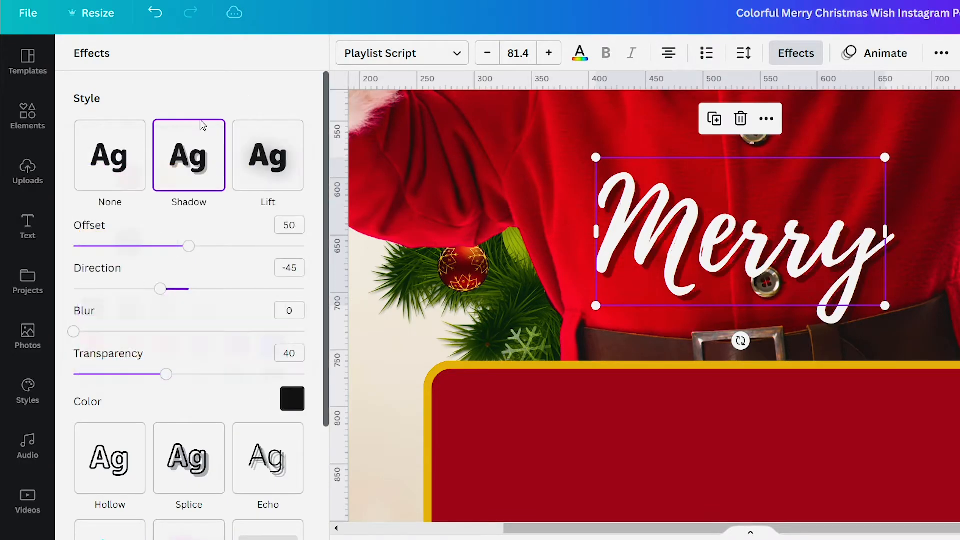
# Step: Set the "Merry" shadow's blur to 30, transparency to 75 and offset to 31
pyautogui.moveTo(79, 336); pyautogui.dragTo(143, 334)
pyautogui.moveTo(161, 384); pyautogui.dragTo(248, 387)
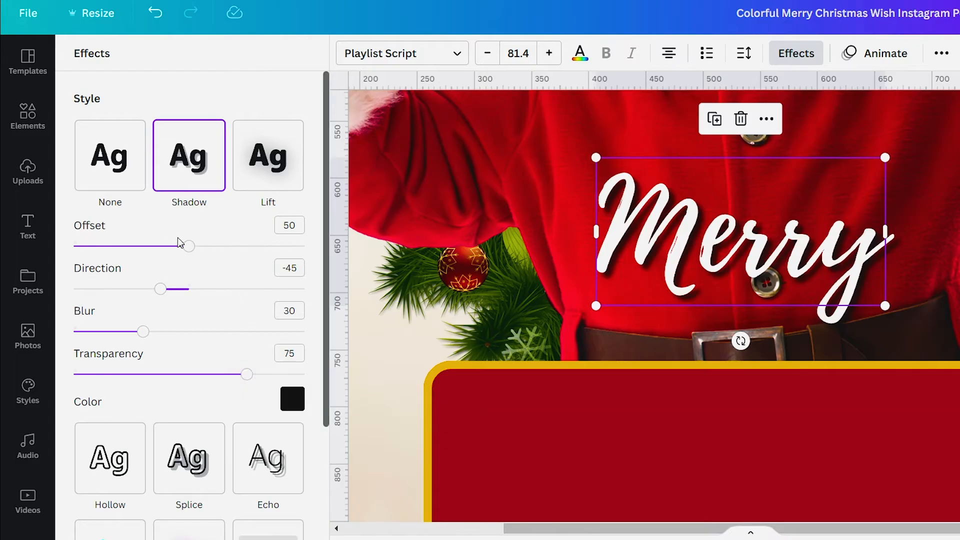
pyautogui.moveTo(180, 246); pyautogui.dragTo(148, 263)
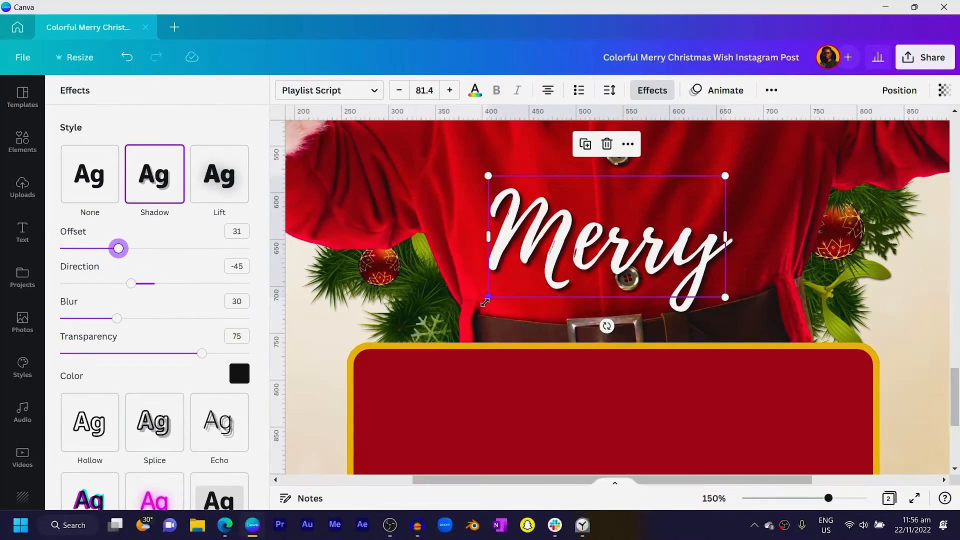
# Step: Enlarge "Merry" to size 136 and position it so that it overlaps the upper edge of the red rectangle
pyautogui.moveTo(596, 305); pyautogui.dragTo(474, 366)
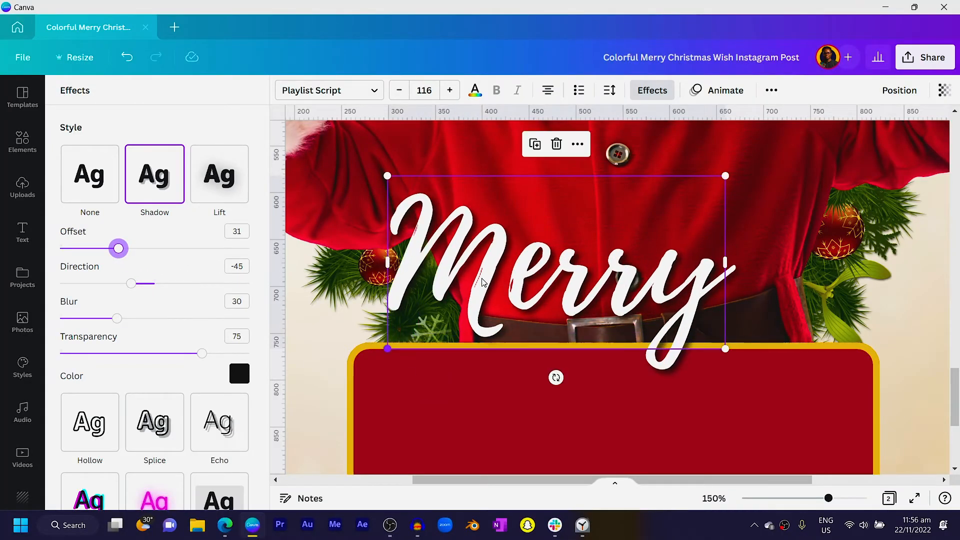
pyautogui.click(314, 358)
pyautogui.hotkey('ctrl', '-')
pyautogui.hotkey('ctrl', '-')
pyautogui.hotkey('ctrl', '-')
pyautogui.click(606, 298)
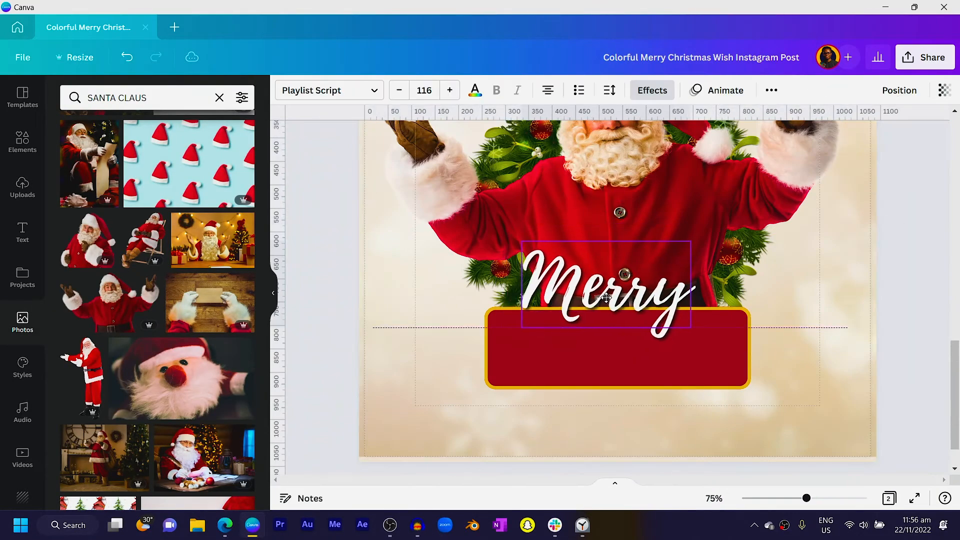
pyautogui.moveTo(606, 298); pyautogui.dragTo(610, 303)
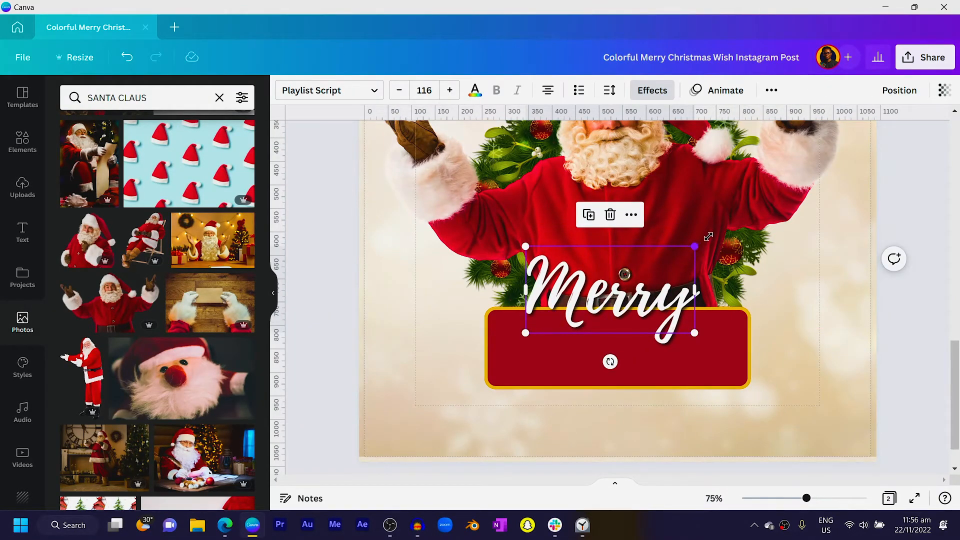
pyautogui.moveTo(709, 236); pyautogui.dragTo(730, 226)
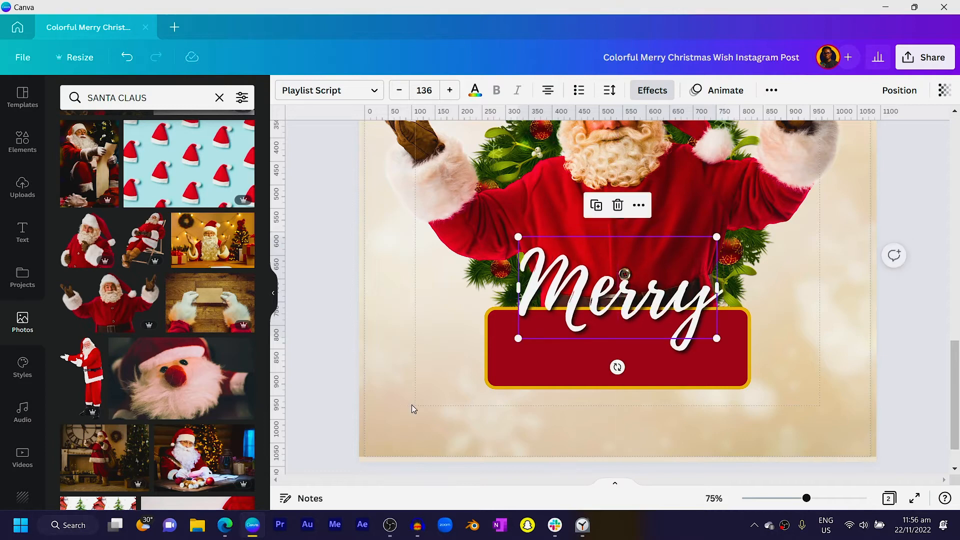
pyautogui.click(325, 343)
pyautogui.click(594, 316)
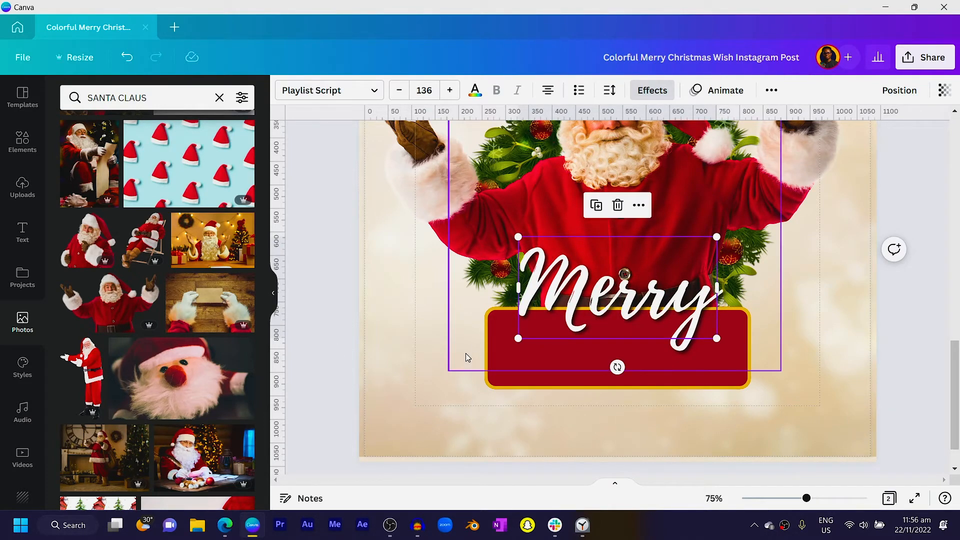
pyautogui.hotkey('ctrl', 'z')
# Step: Duplicate the "Merry" text and replace the copy's wording with "CHRISTMAS"
pyautogui.click(577, 322)
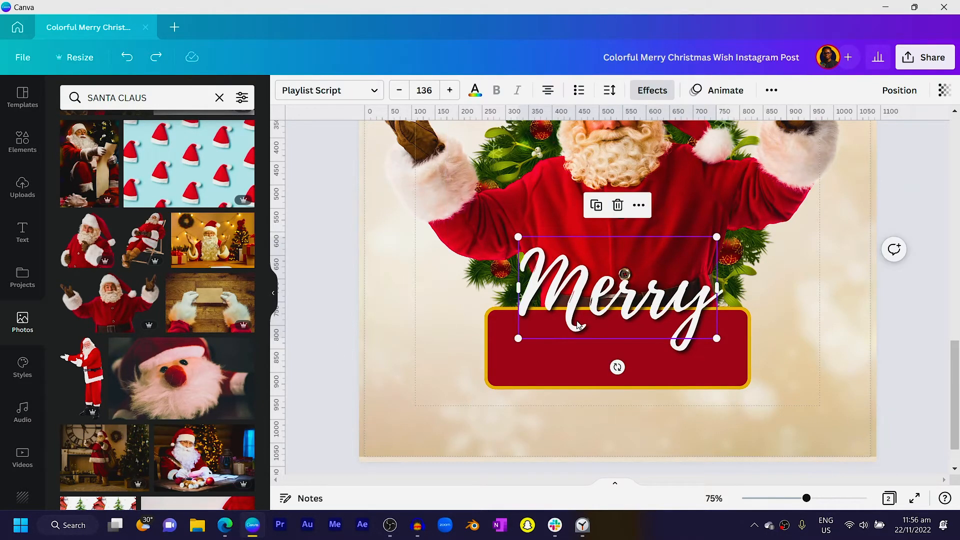
pyautogui.hotkey('ctrl', 'd')
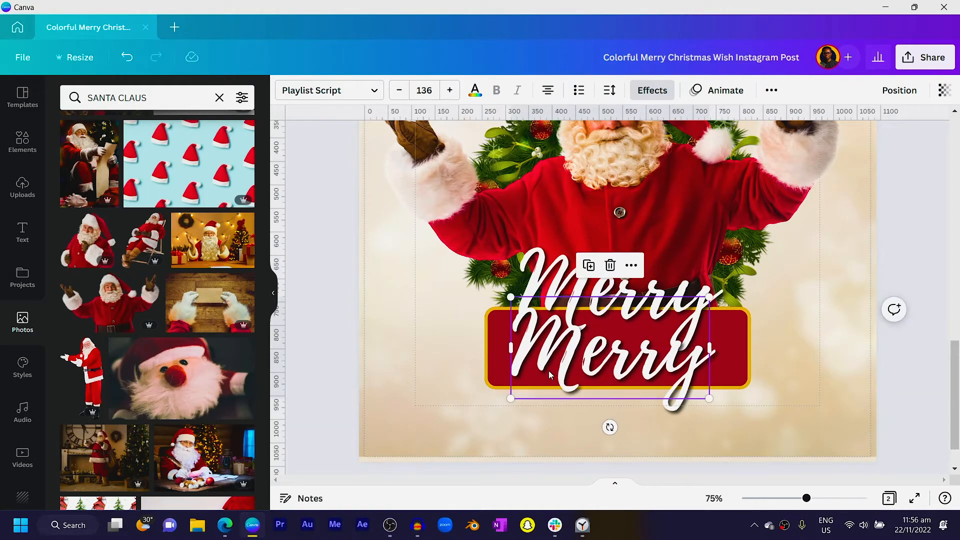
pyautogui.doubleClick(581, 349)
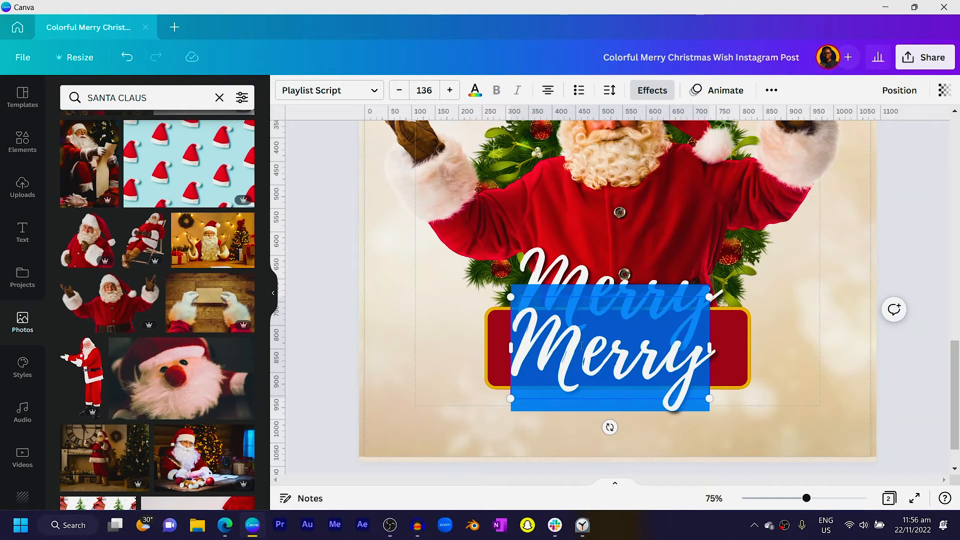
pyautogui.press('capslock')
pyautogui.write('CH')
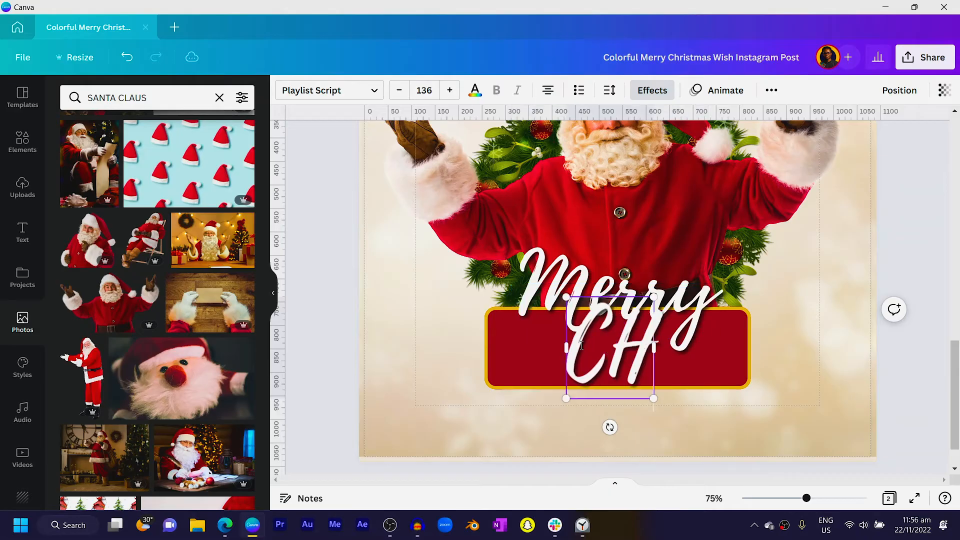
pyautogui.write('RISTMAS')
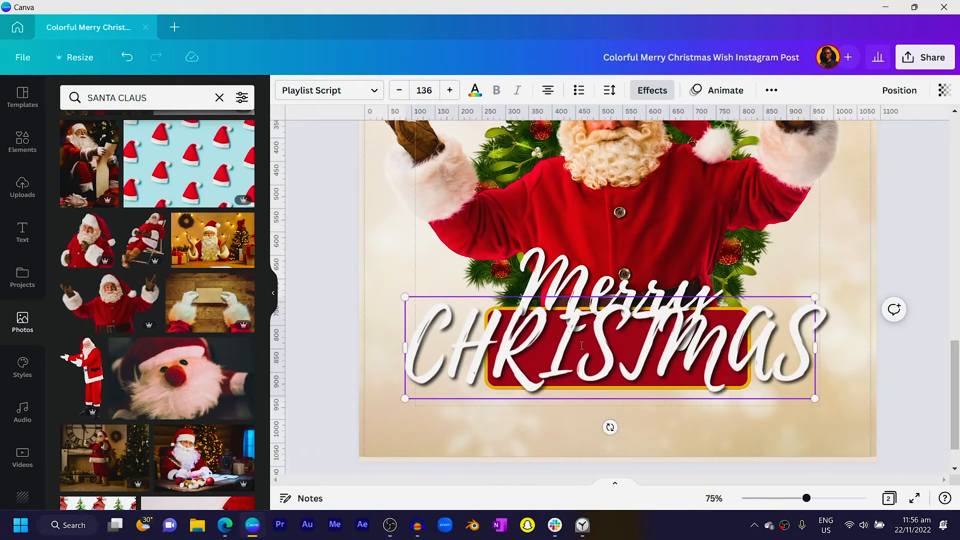
# Step: Change the font of the whole "CHRISTMAS" text to Big Shoulders Display
pyautogui.hotkey('ctrl', 'a')
pyautogui.click(328, 92)
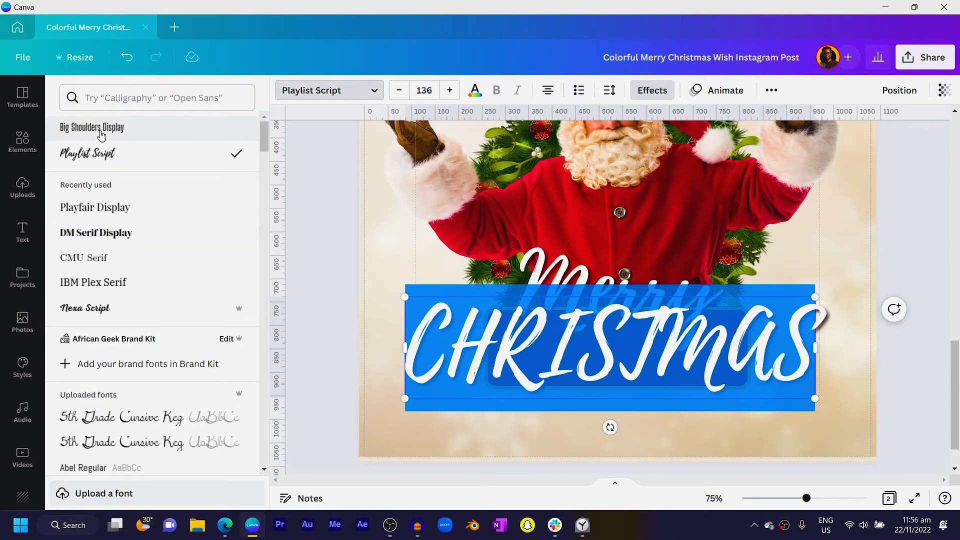
pyautogui.click(69, 131)
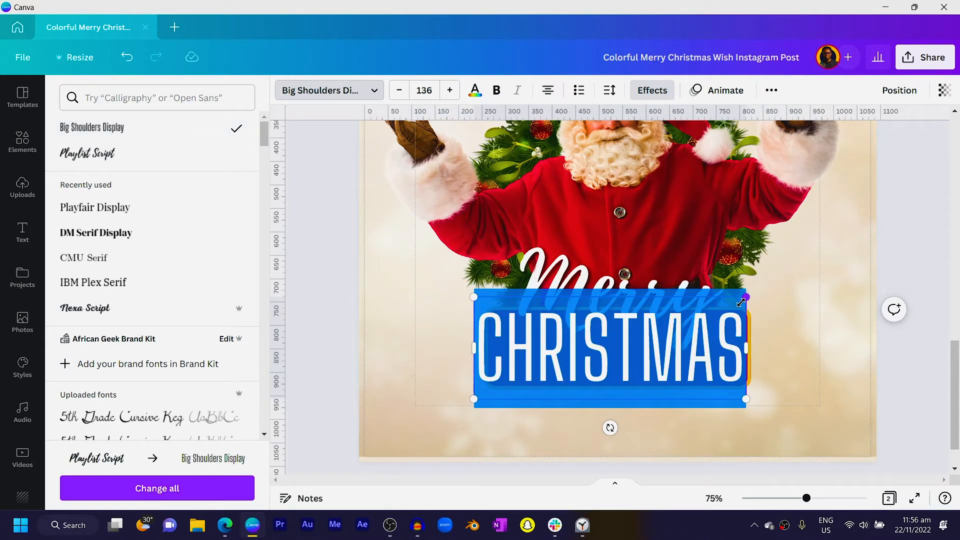
# Step: Scale "CHRISTMAS" down to size 118 and centre it inside the red rectangle
pyautogui.moveTo(741, 302); pyautogui.dragTo(710, 311)
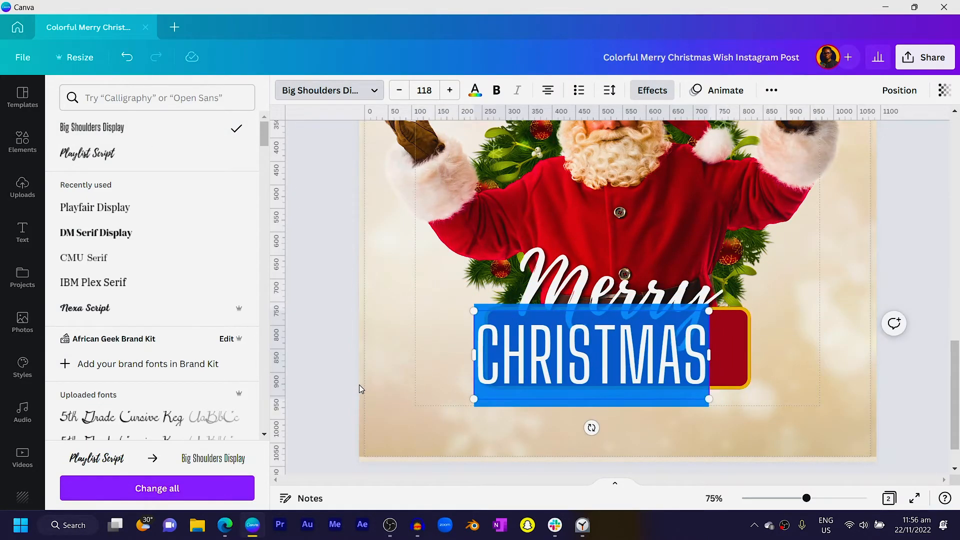
pyautogui.press('Escape')
pyautogui.moveTo(540, 341); pyautogui.dragTo(566, 334)
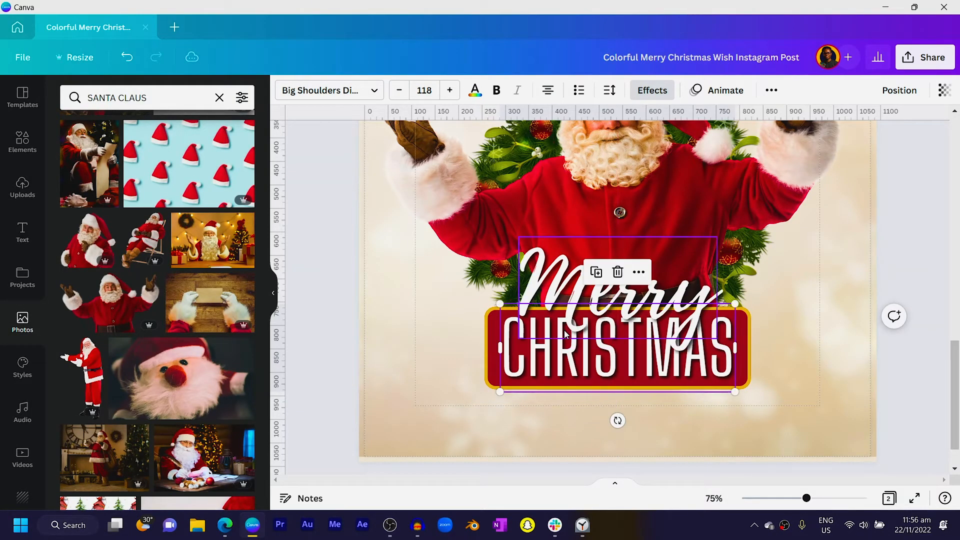
pyautogui.click(327, 312)
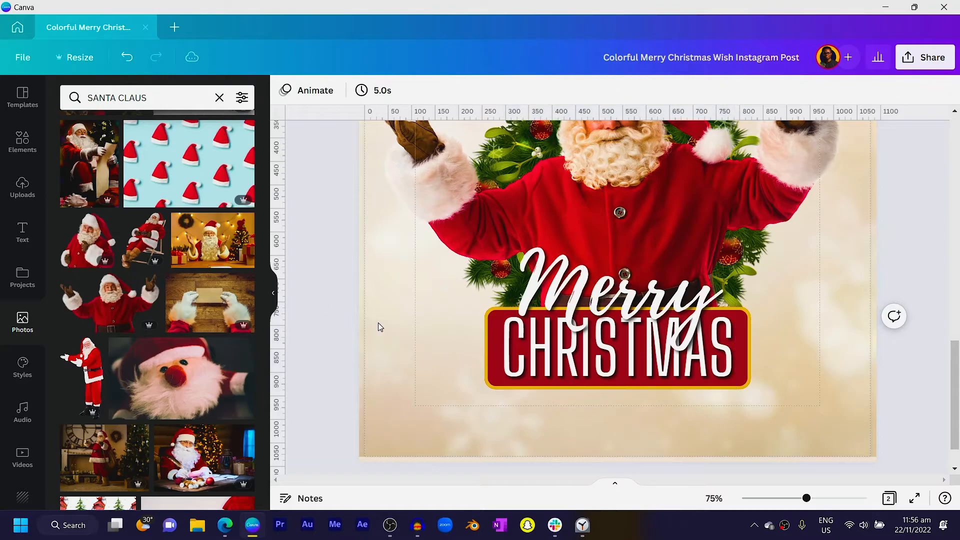
# Step: Colour the "CHRISTMAS" text with the same document gold as the rectangle's border
pyautogui.click(605, 367)
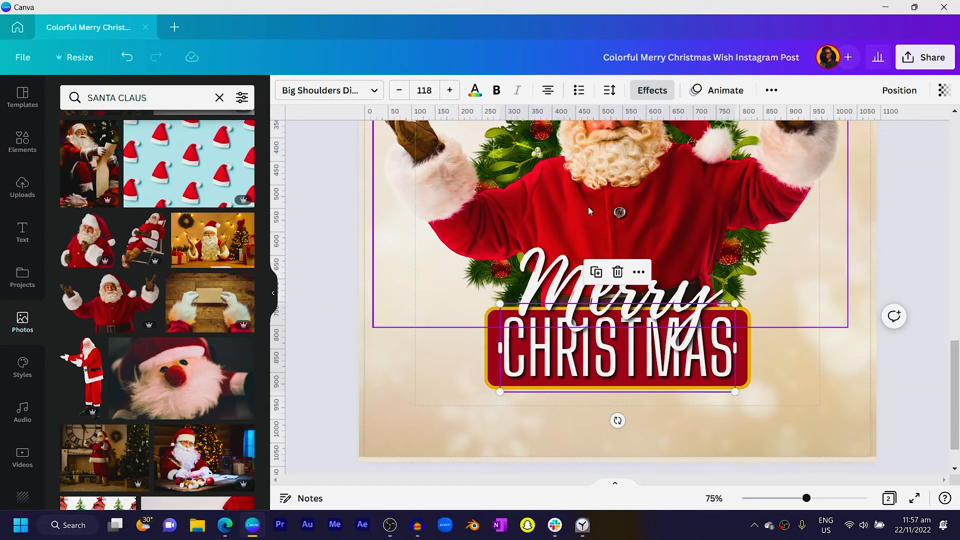
pyautogui.click(475, 93)
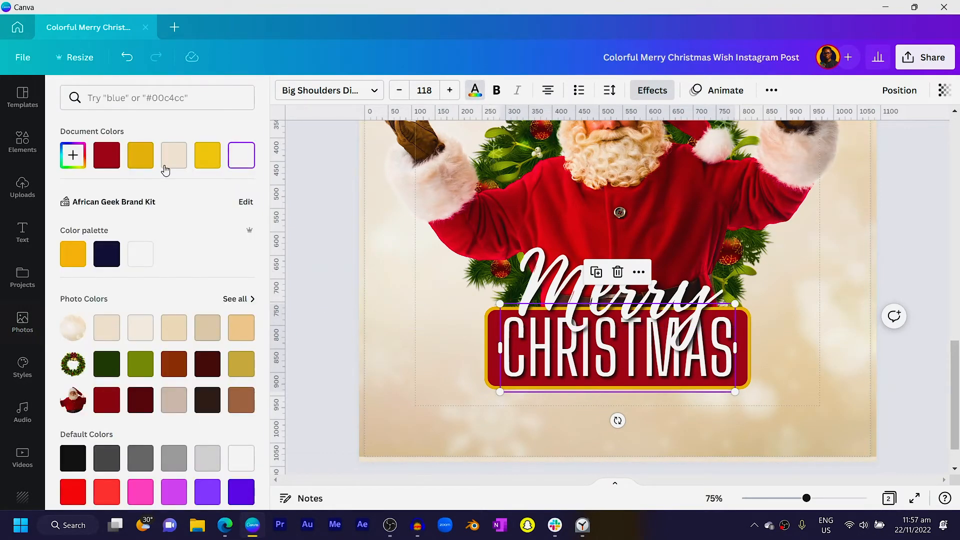
pyautogui.click(135, 161)
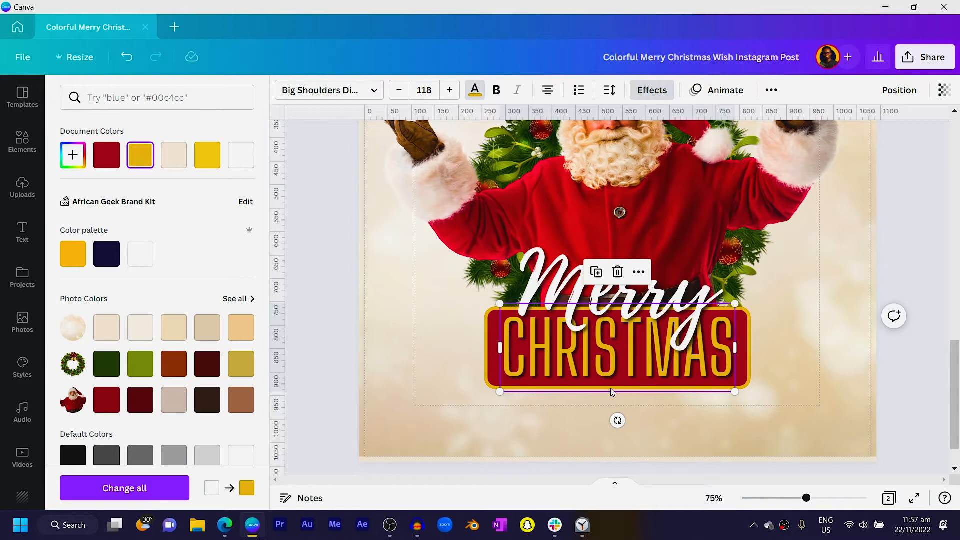
# Step: Soften the "CHRISTMAS" text's shadow by setting its offset to 18 and reducing its blur
pyautogui.click(652, 90)
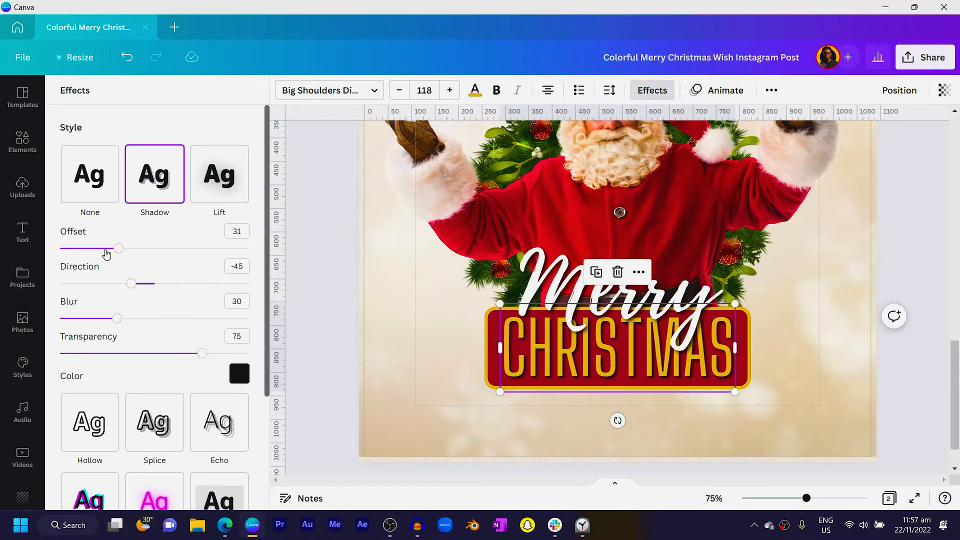
pyautogui.scroll(2, 392, 296)
pyautogui.scroll(-3, 394, 285)
pyautogui.scroll(5, 418, 300)
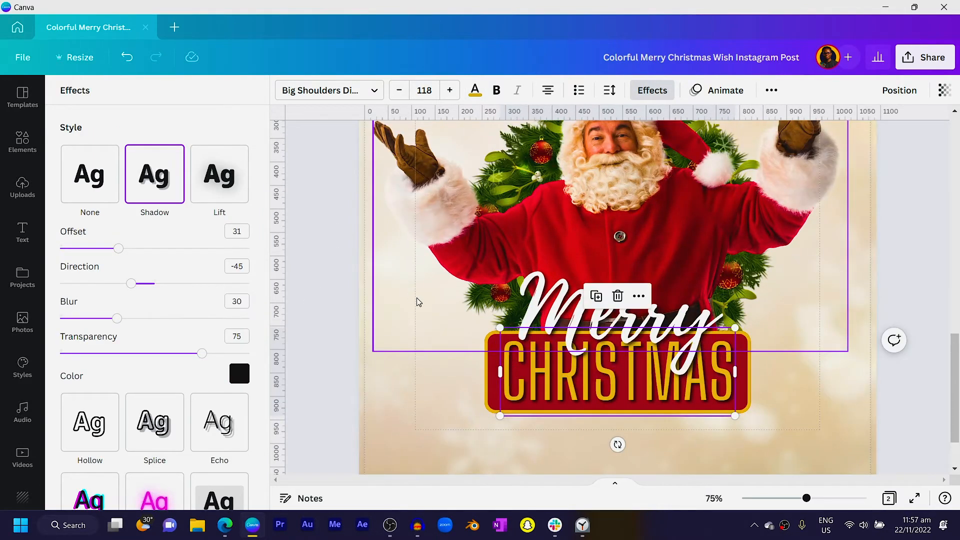
pyautogui.scroll(3, 434, 290)
pyautogui.scroll(-4, 435, 287)
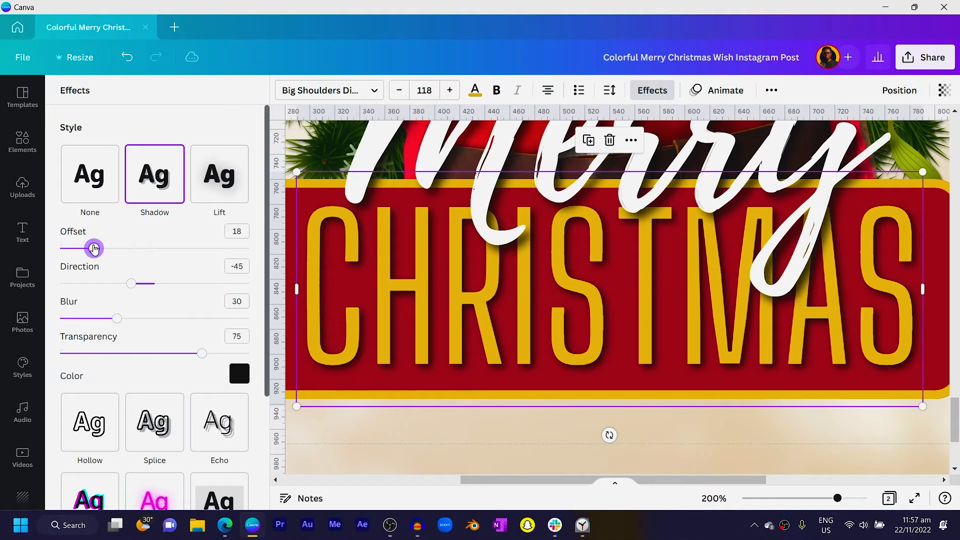
pyautogui.click(85, 319)
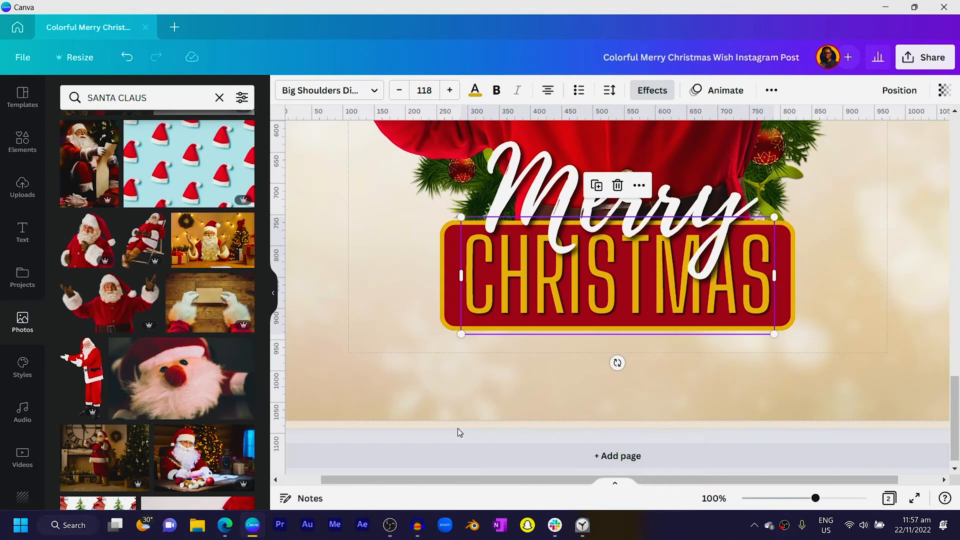
pyautogui.scroll(2, 458, 428)
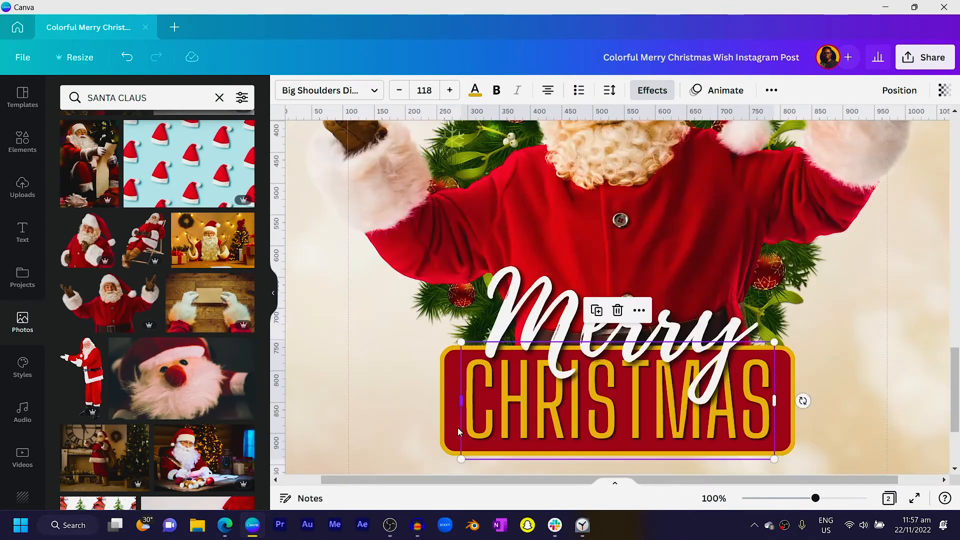
pyautogui.hotkey('ctrl', '-')
pyautogui.hotkey('ctrl', '-')
pyautogui.scroll(1, 457, 428)
pyautogui.click(356, 312)
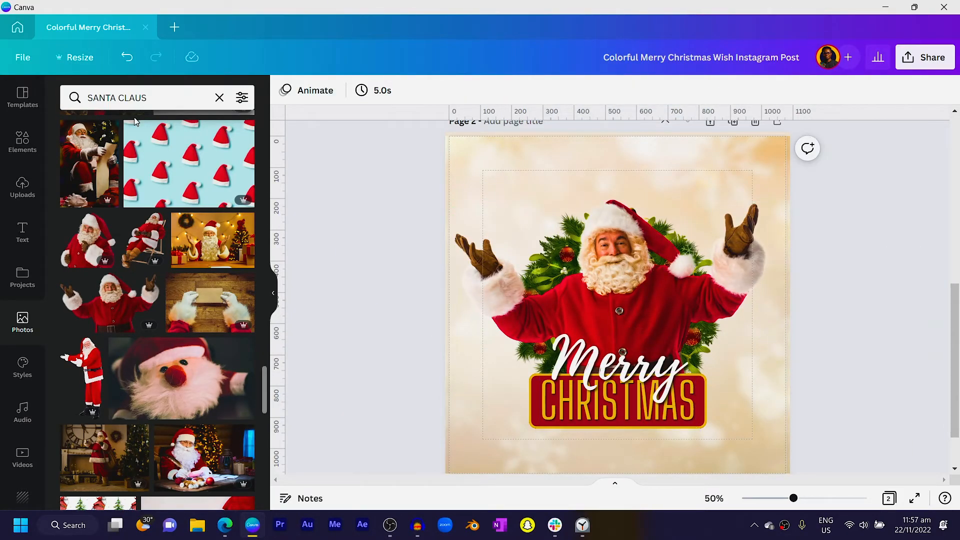
# Step: Insert the sparkly red background photo from the "christmas background" photo results
pyautogui.click(23, 143)
pyautogui.scroll(-6, 160, 279)
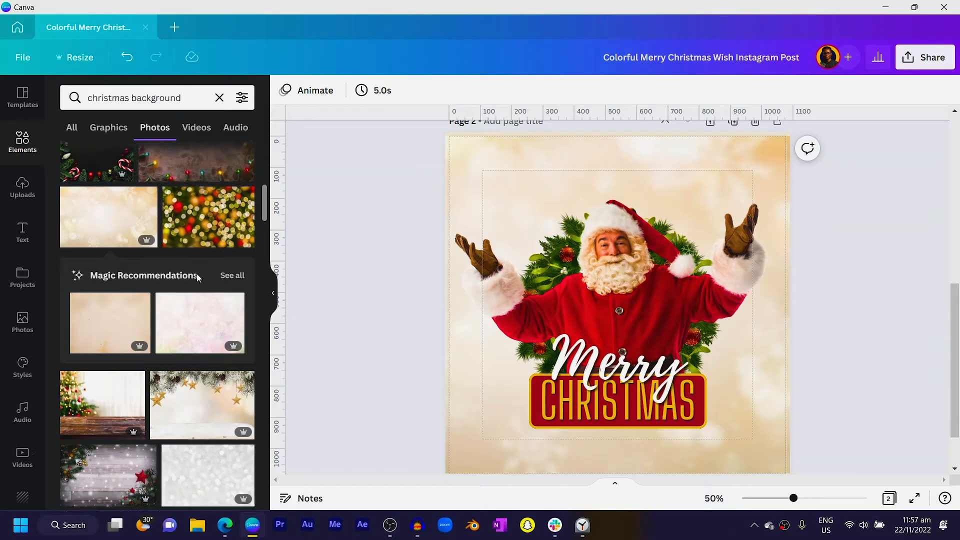
pyautogui.scroll(10, 160, 263)
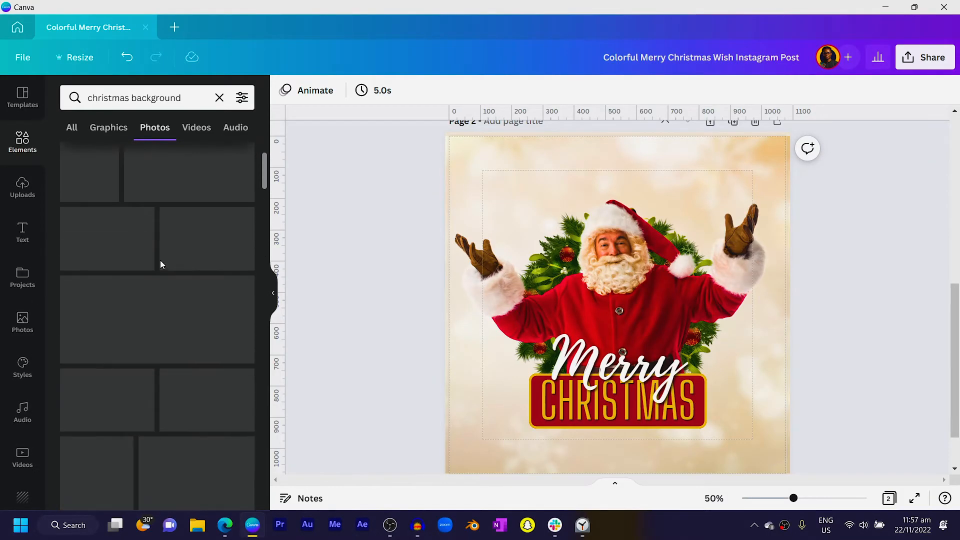
pyautogui.click(170, 297)
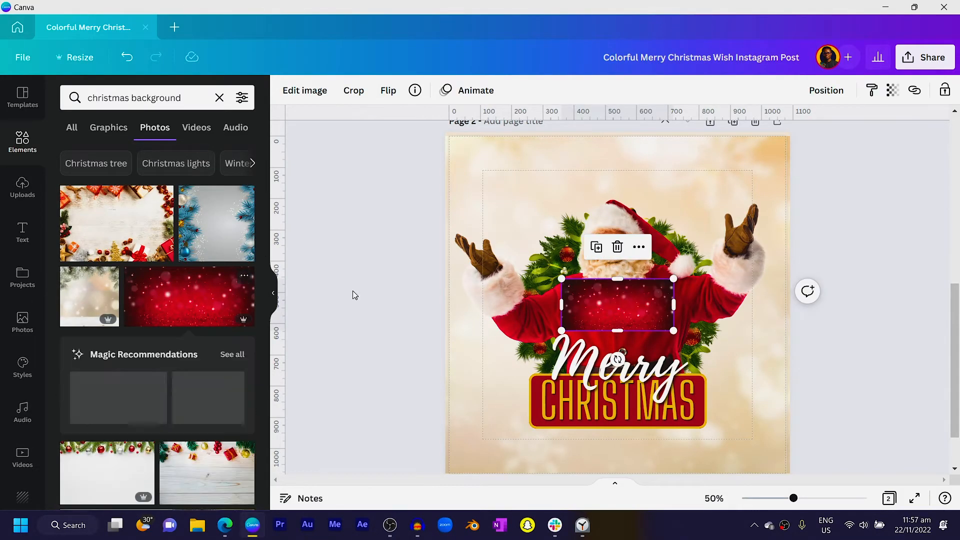
# Step: Resize and crop the sparkly red photo so it fits inside the banner's gold border, behind the text
pyautogui.scroll(3, 613, 139)
pyautogui.moveTo(613, 139); pyautogui.dragTo(550, 330)
pyautogui.moveTo(664, 334); pyautogui.dragTo(796, 330)
pyautogui.moveTo(618, 386); pyautogui.dragTo(618, 384)
pyautogui.moveTo(440, 333); pyautogui.dragTo(447, 332)
pyautogui.moveTo(794, 325); pyautogui.dragTo(789, 324)
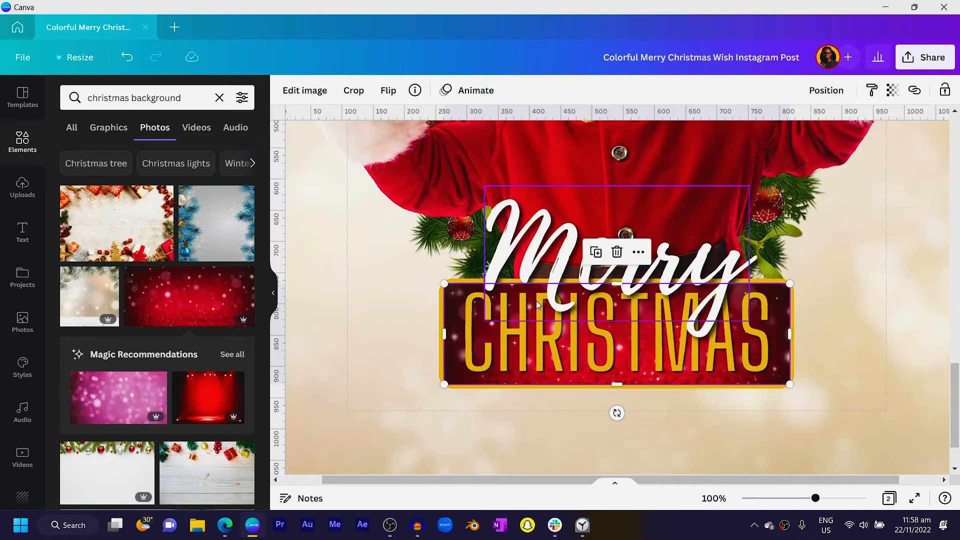
# Step: Set the transparency of the sparkly photo on the banner to 35
pyautogui.click(893, 90)
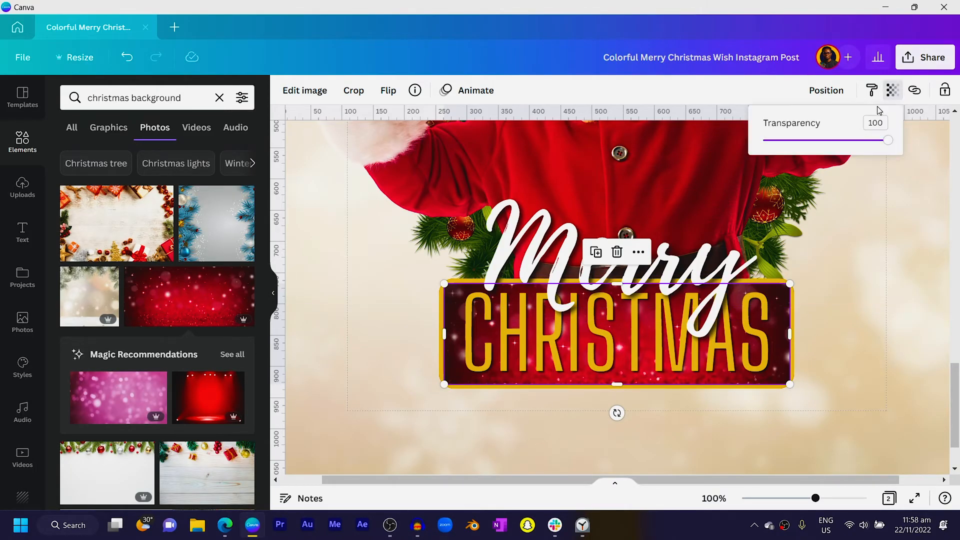
pyautogui.click(816, 141)
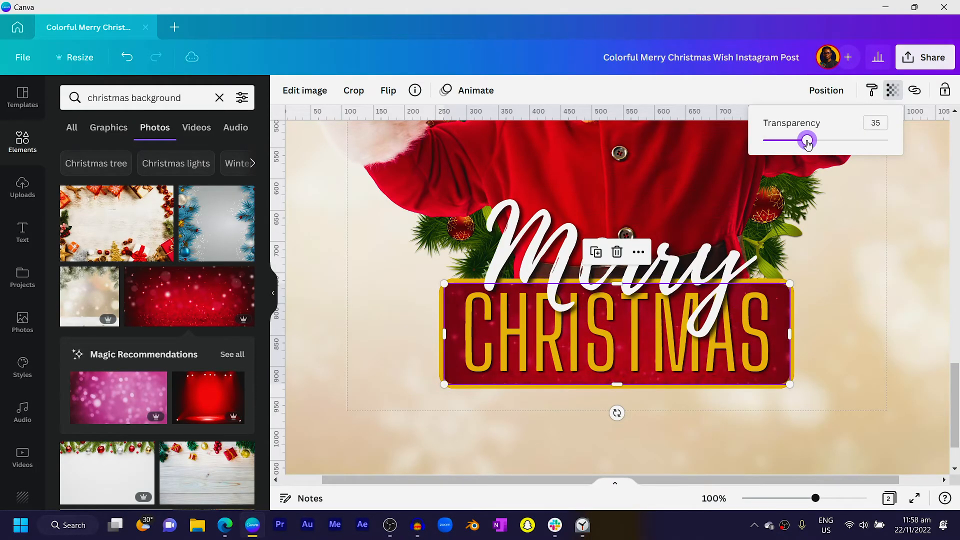
pyautogui.click(880, 270)
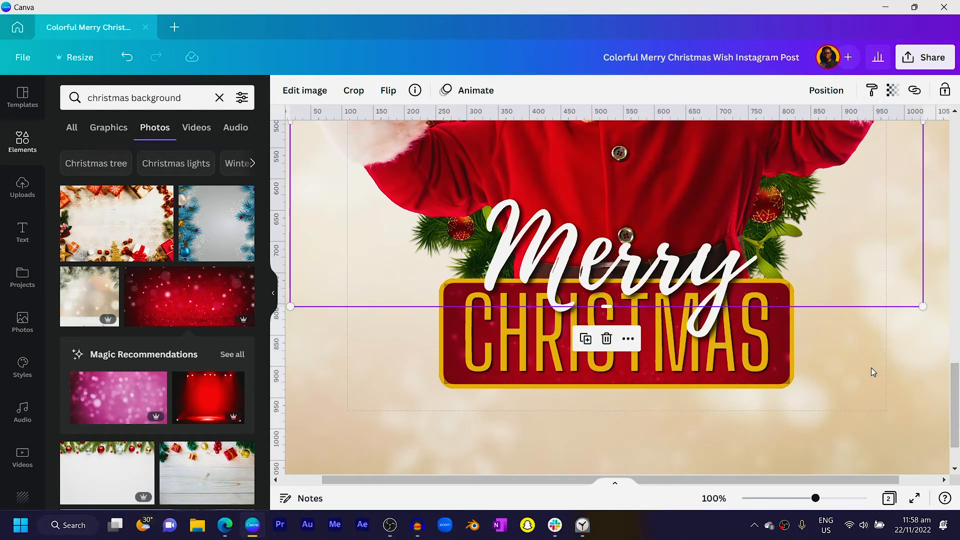
pyautogui.hotkey('ctrl', '-')
pyautogui.hotkey('ctrl', '-')
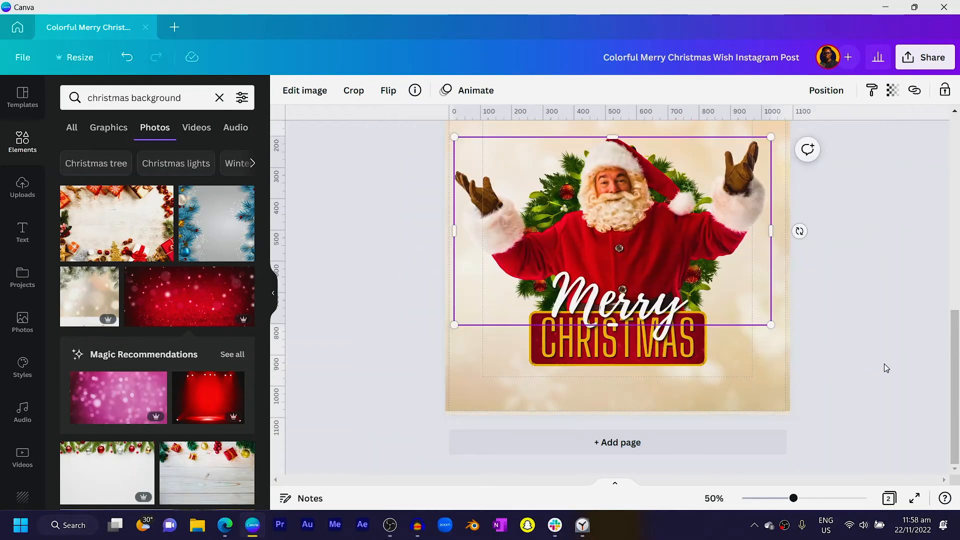
pyautogui.click(819, 350)
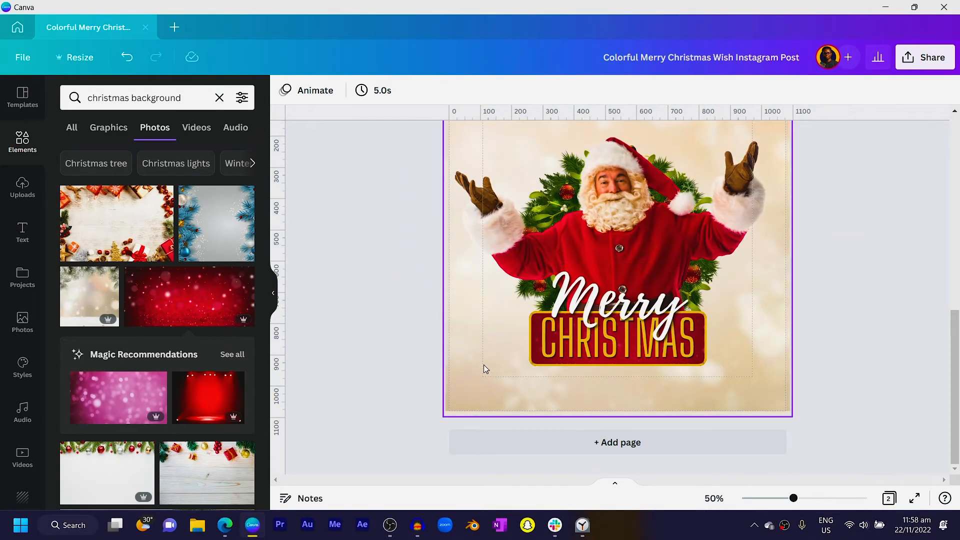
# Step: Move the wreath, Santa, banner and both texts together slightly upward so they sit vertically centred on the page
pyautogui.scroll(3, 484, 365)
pyautogui.scroll(-3, 404, 327)
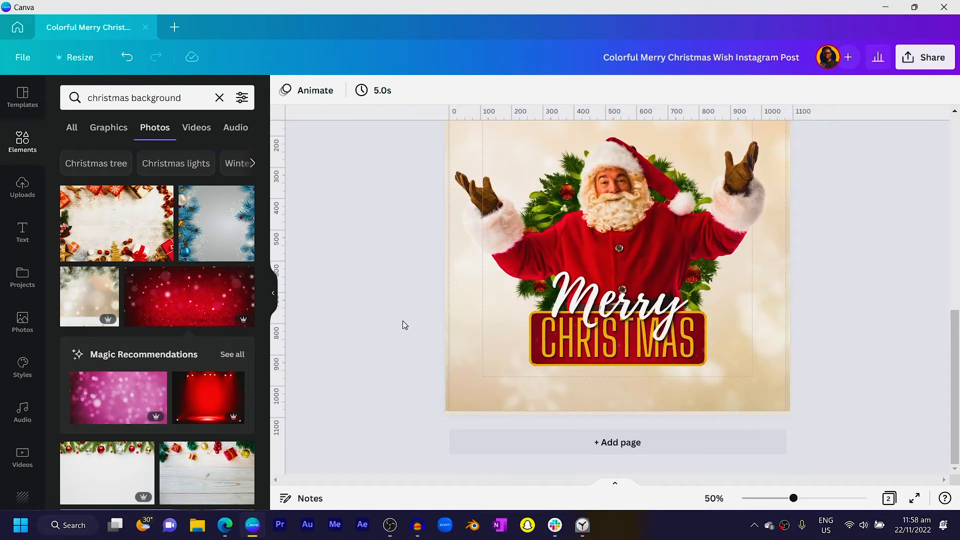
pyautogui.scroll(2, 404, 325)
pyautogui.moveTo(390, 213); pyautogui.dragTo(721, 397)
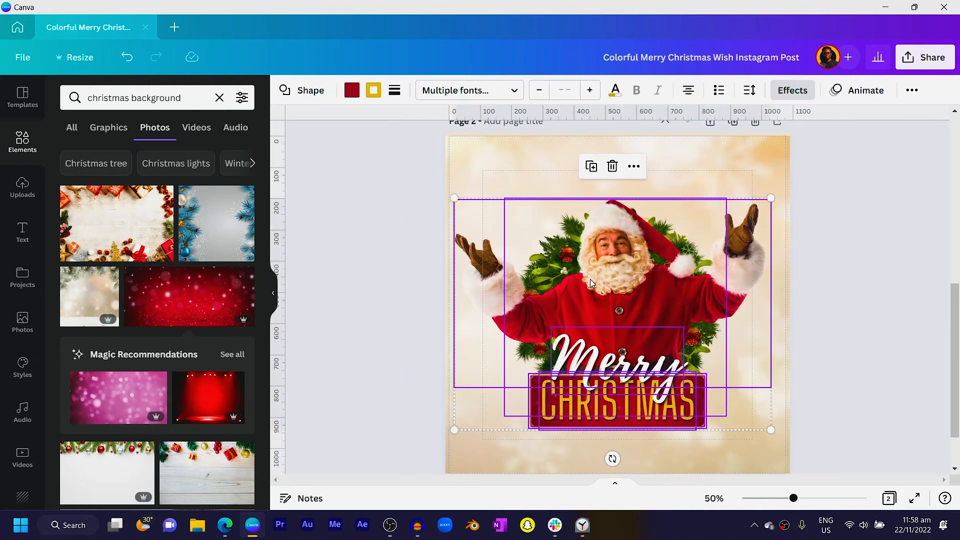
pyautogui.moveTo(590, 278)
pyautogui.mouseDown()
pyautogui.moveTo(595, 262)
pyautogui.moveTo(596, 270)
pyautogui.mouseUp()
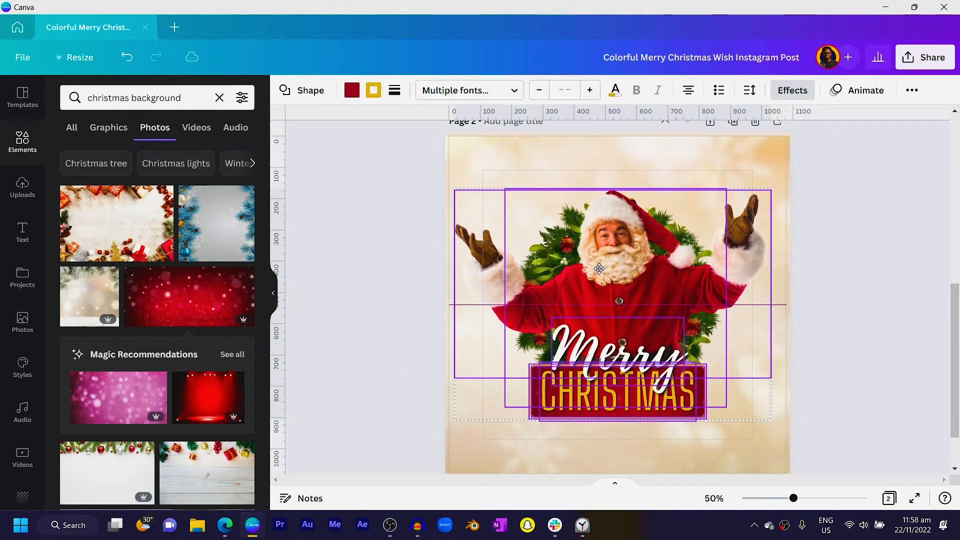
pyautogui.click(334, 285)
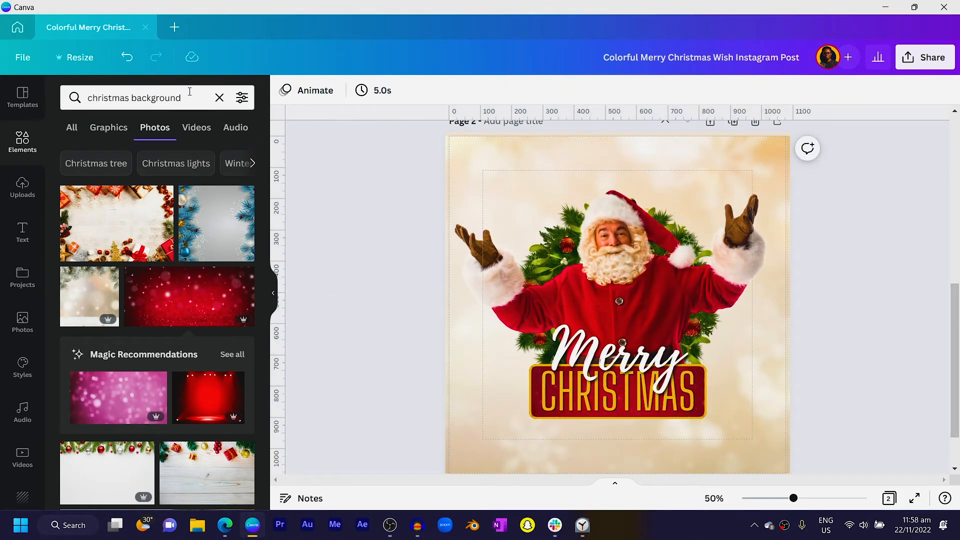
# Step: Search the photos for "christmas STAR"
pyautogui.moveTo(189, 92); pyautogui.dragTo(150, 96)
pyautogui.write('SAR')
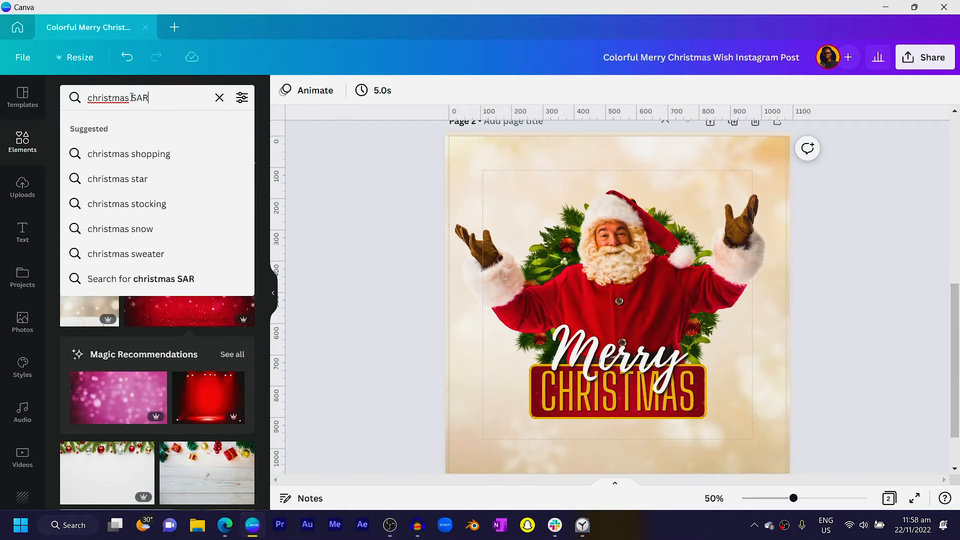
pyautogui.press('Return')
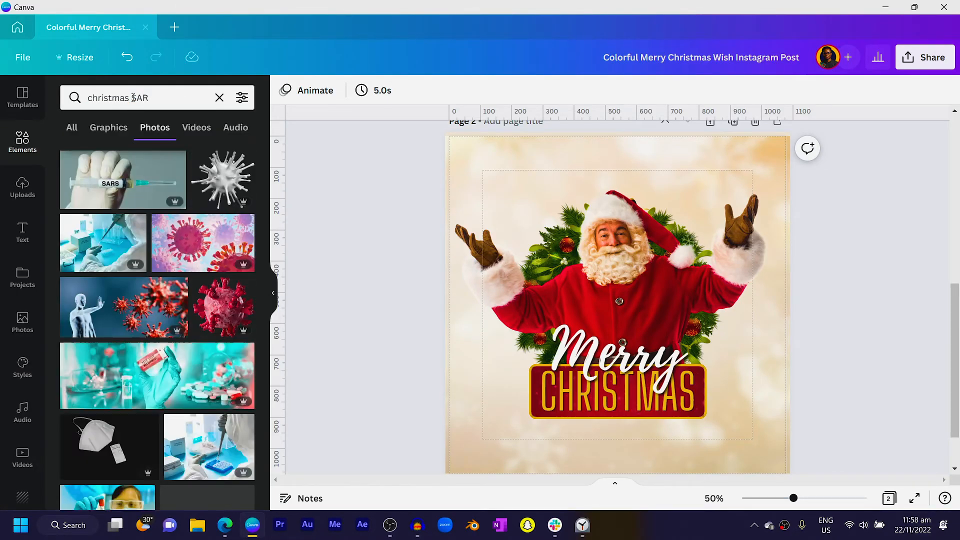
pyautogui.click(138, 98)
pyautogui.write('T')
pyautogui.press('Return')
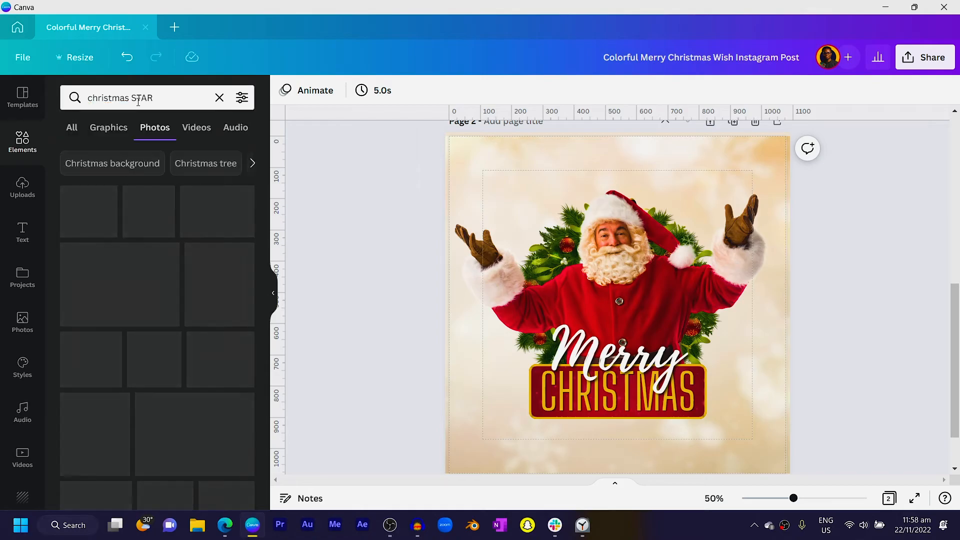
# Step: Insert the smooth gold star and place it, tilted clockwise, at the banner's upper-left corner beside "Merry"
pyautogui.click(97, 226)
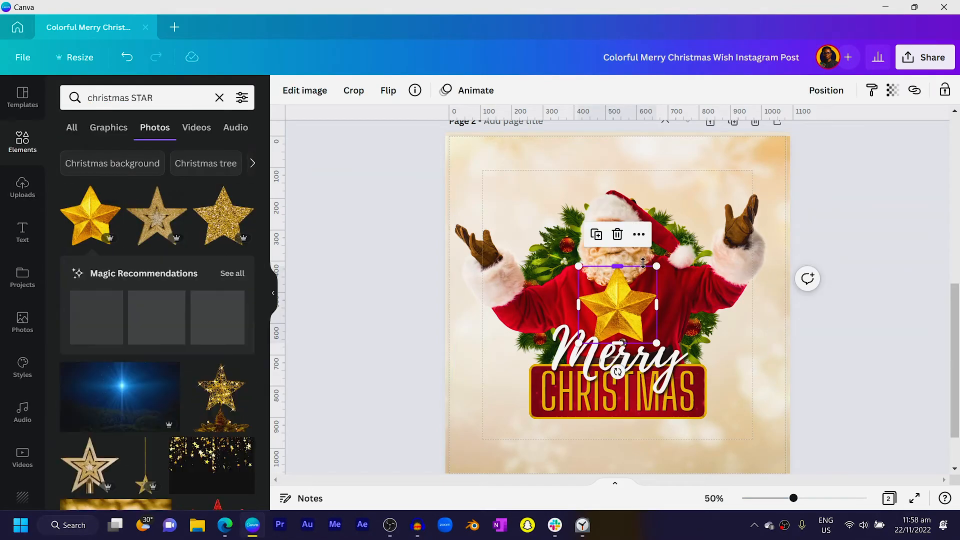
pyautogui.moveTo(645, 340); pyautogui.dragTo(549, 381)
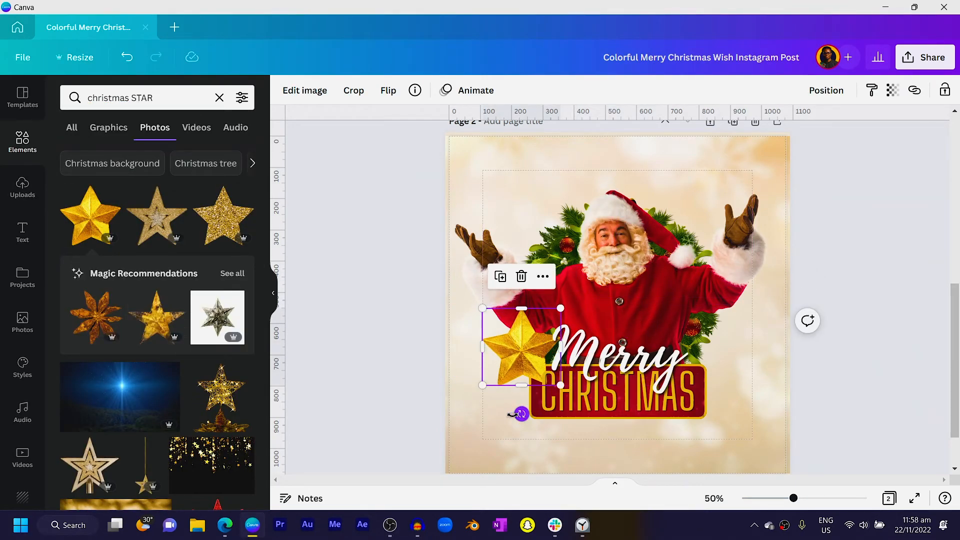
pyautogui.moveTo(520, 414); pyautogui.dragTo(492, 418)
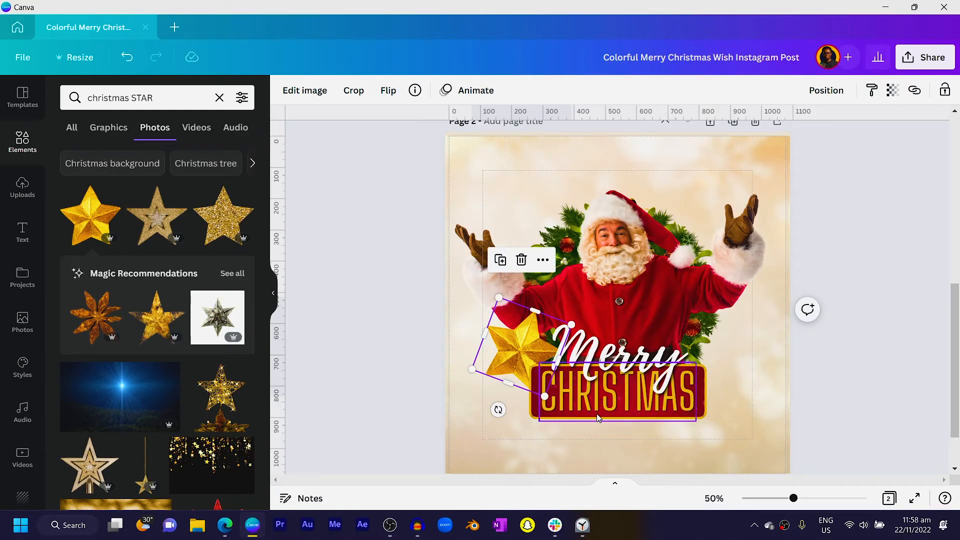
# Step: Duplicate the star twice, placing a smaller copy at the banner's lower-right corner and a large one across the page's bottom edge
pyautogui.hotkey('ctrl', 'd')
pyautogui.scroll(-2, 530, 377)
pyautogui.moveTo(520, 291); pyautogui.dragTo(714, 355)
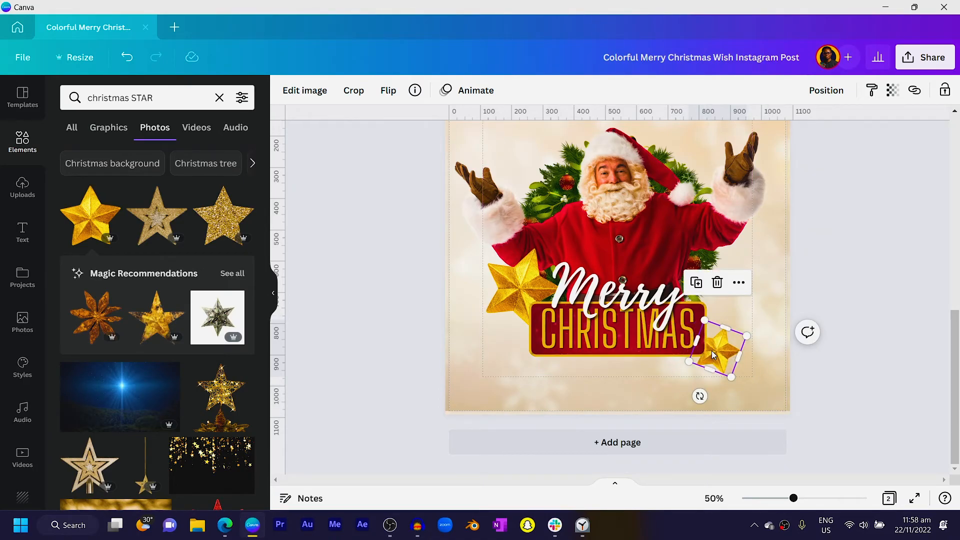
pyautogui.hotkey('ctrl', 'd')
pyautogui.moveTo(714, 355); pyautogui.dragTo(605, 380)
# Step: Apply the Drop shadow effect to the large star at the page's bottom edge
pyautogui.click(304, 90)
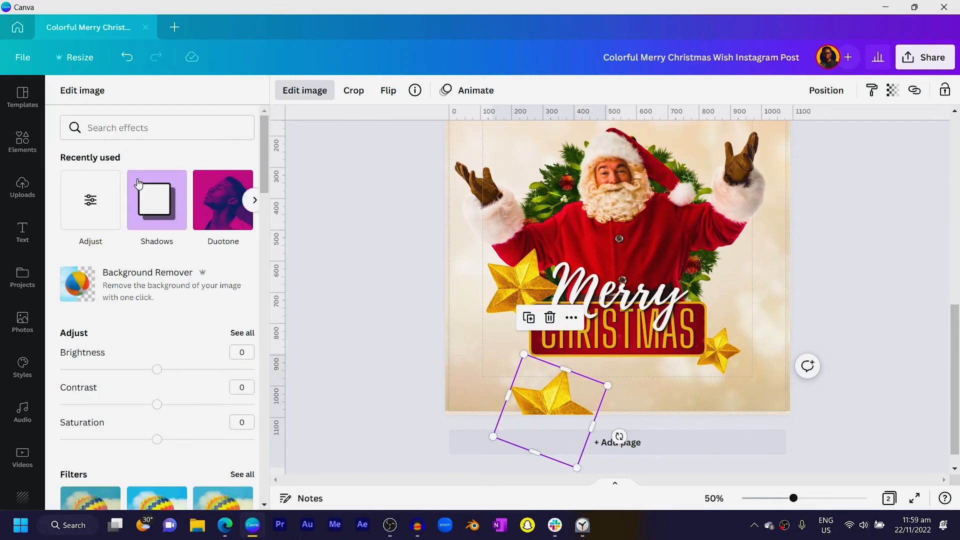
pyautogui.click(159, 223)
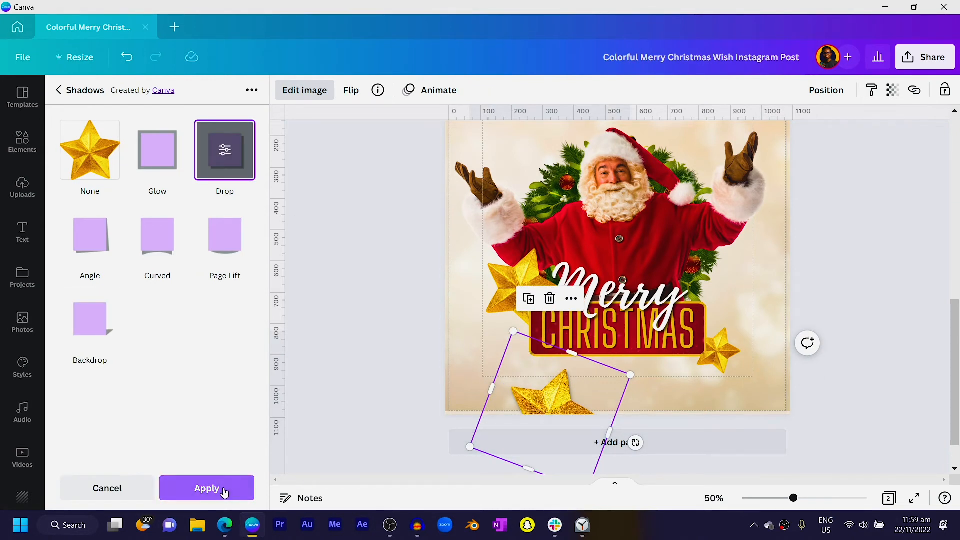
pyautogui.click(209, 489)
# Step: Set the blur of the star at the page's bottom edge to 36
pyautogui.scroll(15, 158, 222)
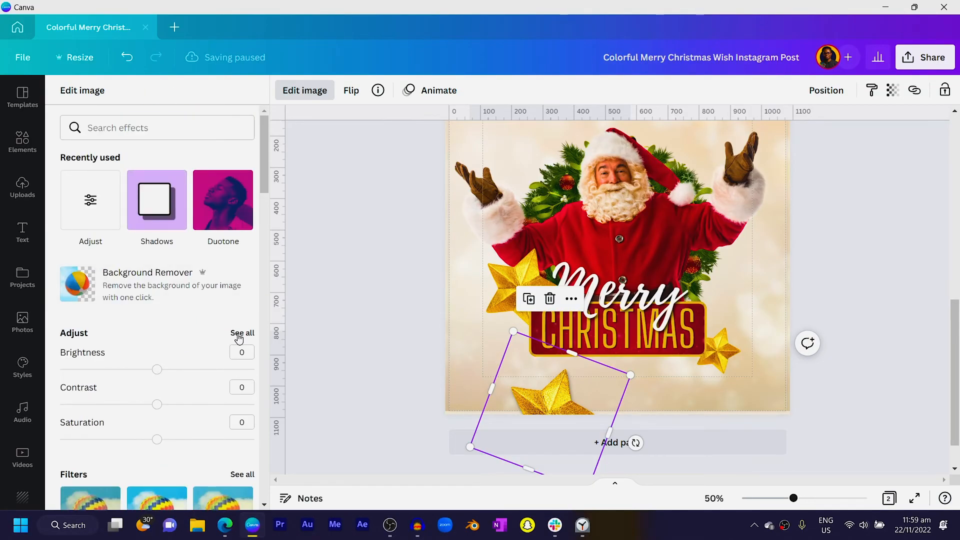
pyautogui.click(239, 333)
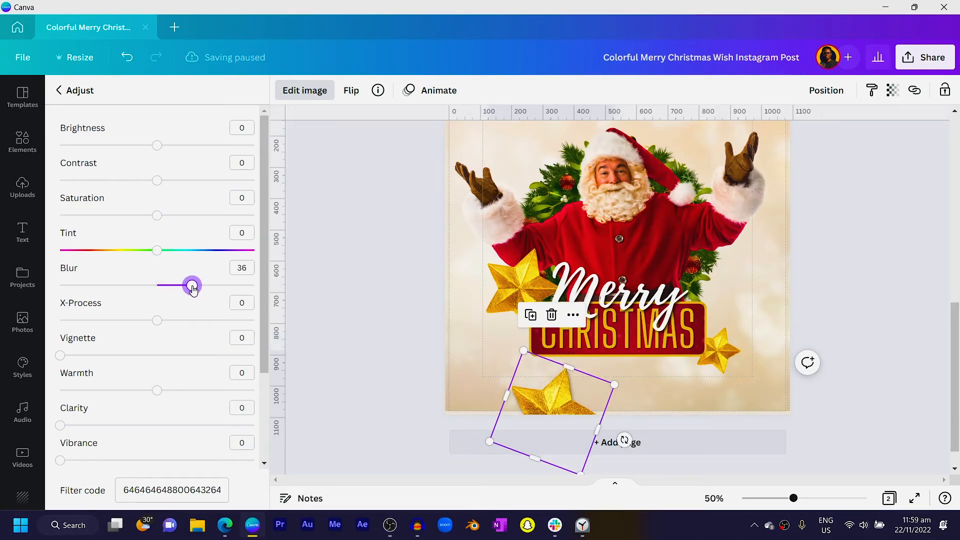
pyautogui.click(330, 347)
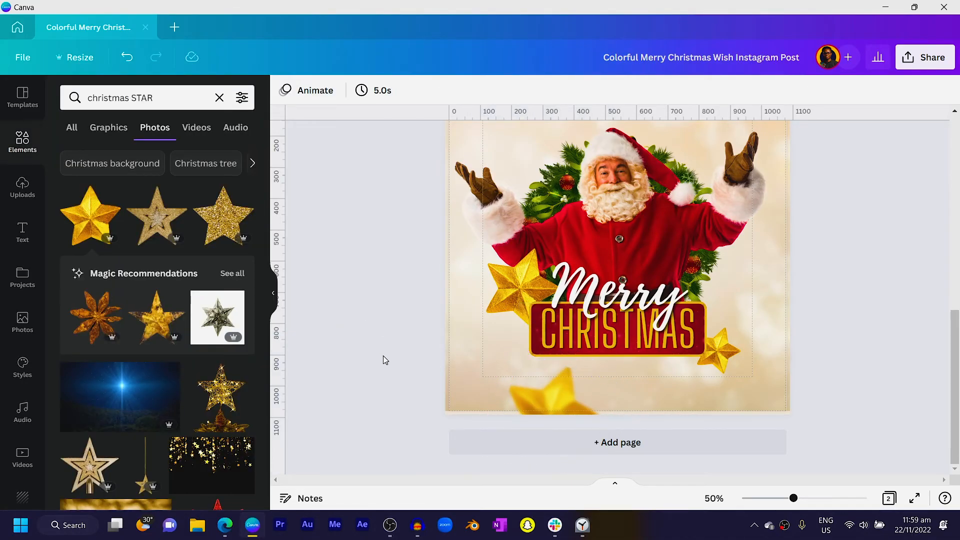
# Step: Duplicate the blurred star and place the copy partly off the page's upper-right corner
pyautogui.click(558, 392)
pyautogui.moveTo(560, 389); pyautogui.dragTo(776, 182)
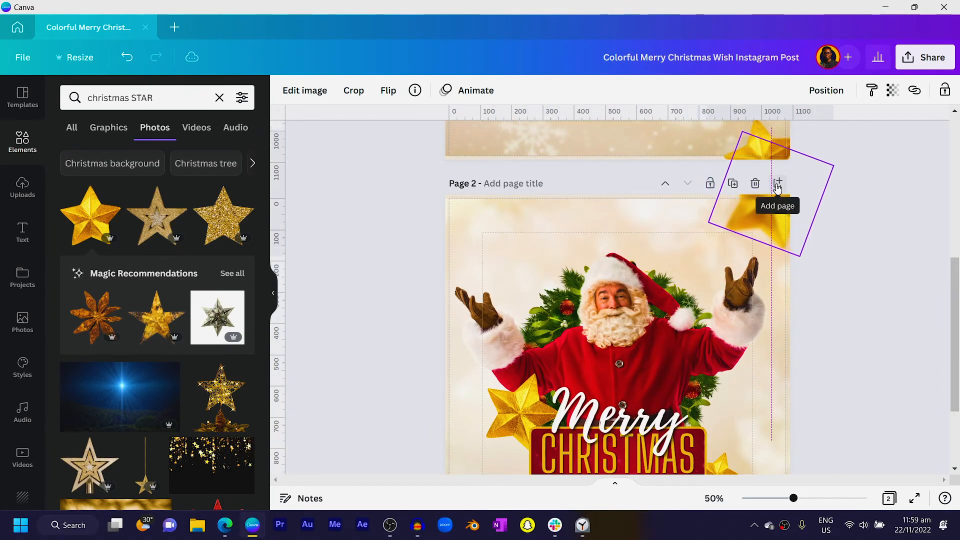
pyautogui.scroll(-3, 810, 368)
pyautogui.scroll(1, 814, 372)
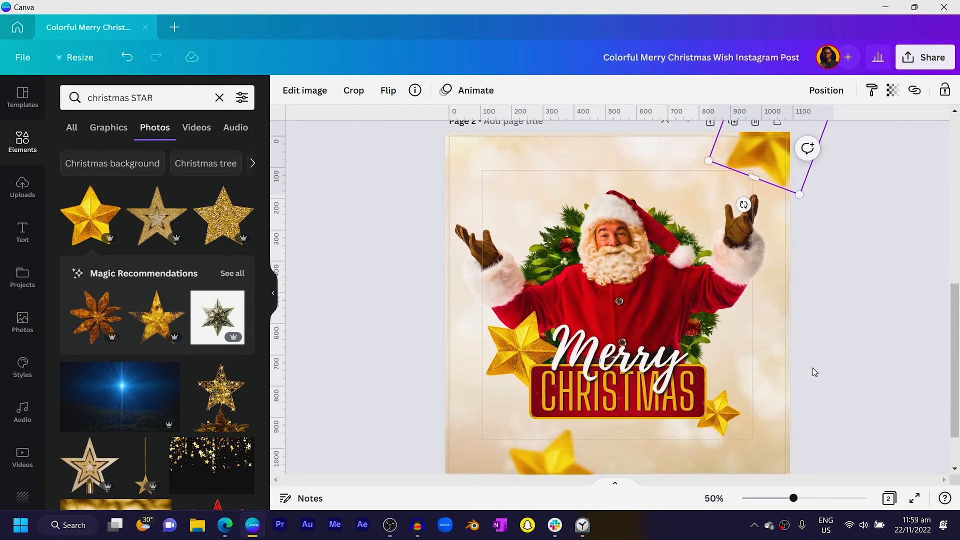
pyautogui.click(836, 381)
# Step: Search the photo elements for "christmas BALL"
pyautogui.scroll(2, 309, 255)
pyautogui.click(163, 104)
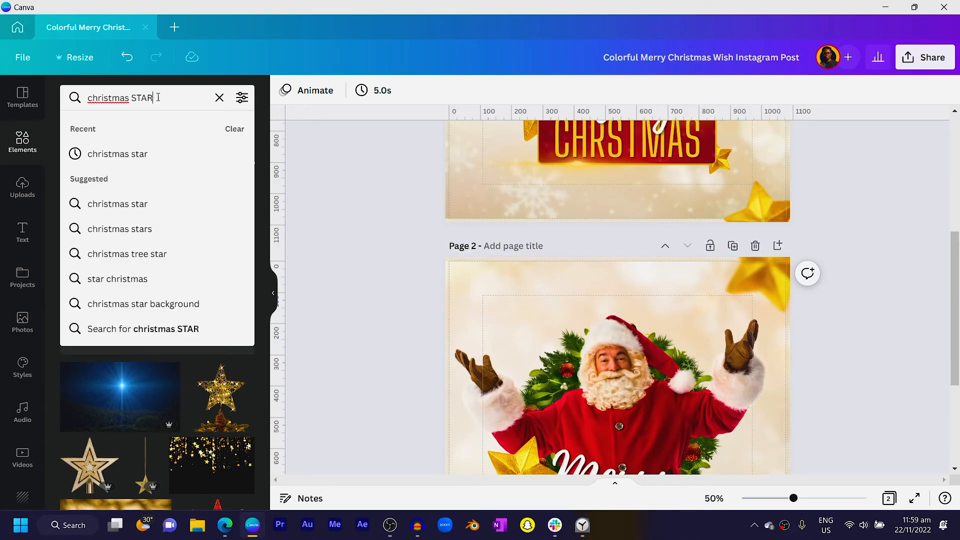
pyautogui.moveTo(159, 99); pyautogui.dragTo(135, 94)
pyautogui.write('BALL')
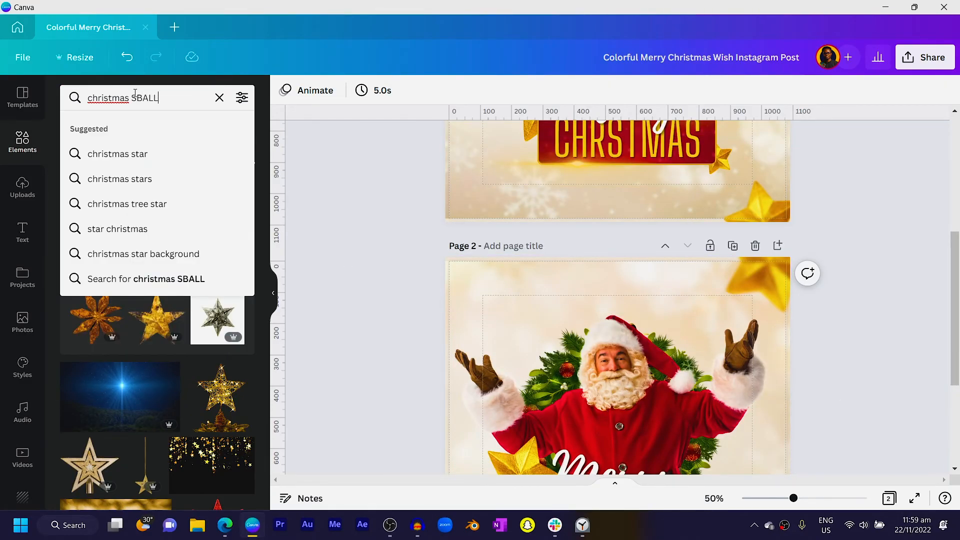
pyautogui.press('BackSpace')
pyautogui.press('BackSpace')
pyautogui.press('BackSpace')
pyautogui.press('BackSpace')
pyautogui.press('BackSpace')
pyautogui.write('CA')
pyautogui.press('BackSpace')
pyautogui.press('BackSpace')
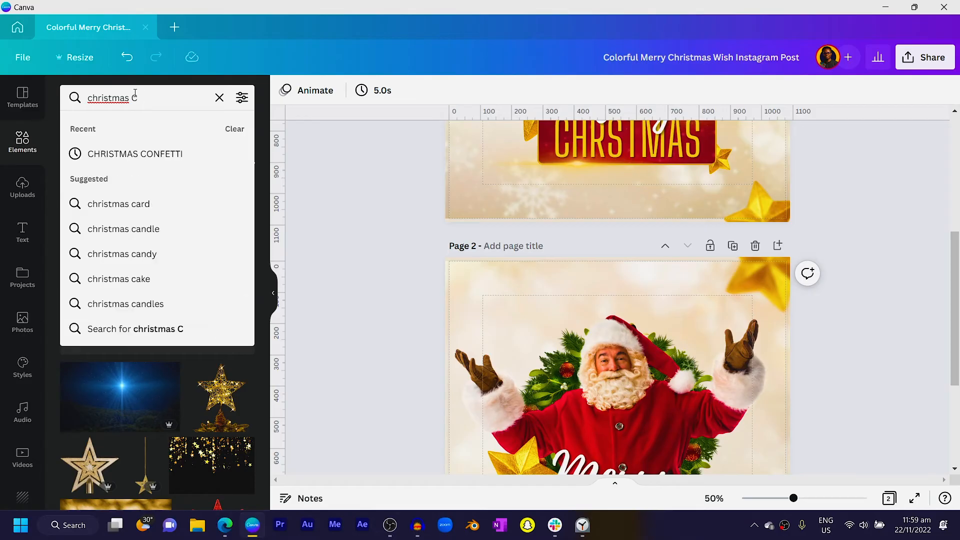
pyautogui.write('C')
pyautogui.press('BackSpace')
pyautogui.write('BALL')
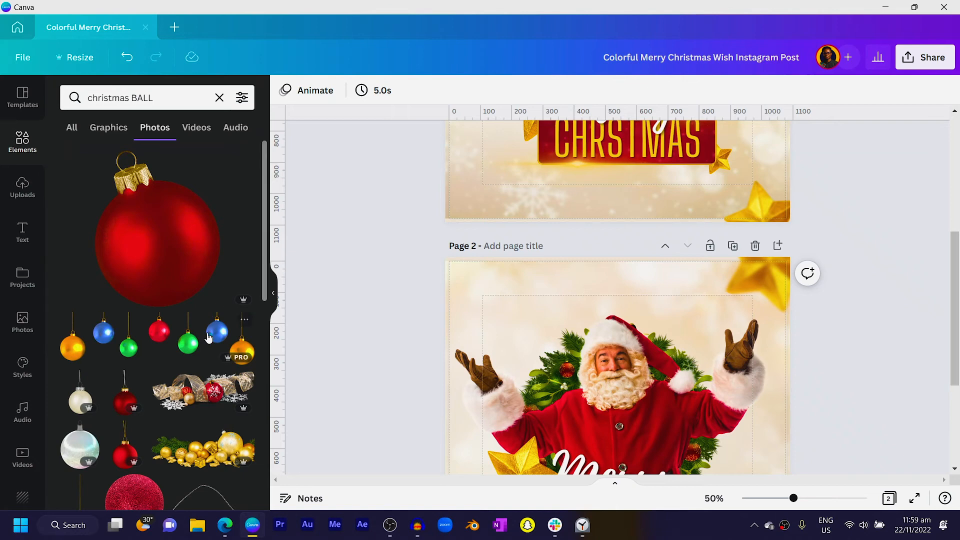
# Step: Add the hanging gold ball with a bow to page 2, crop its long string, shrink it and hang it beside the upper-right star
pyautogui.scroll(-5, 209, 338)
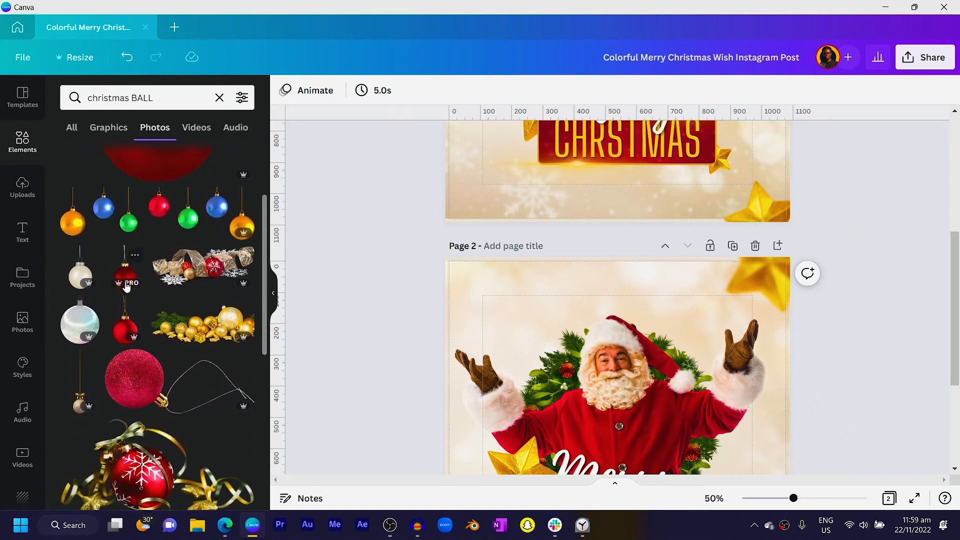
pyautogui.scroll(-5, 131, 296)
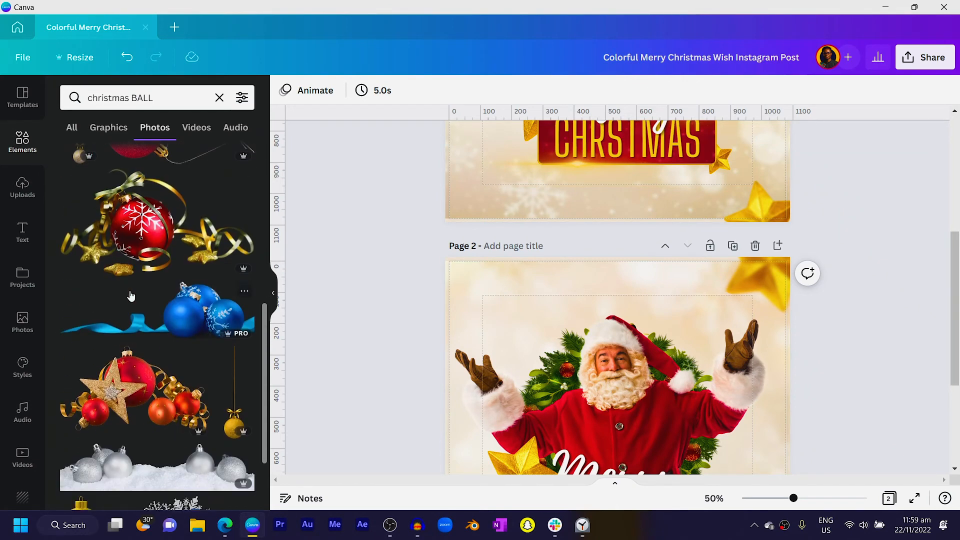
pyautogui.click(237, 278)
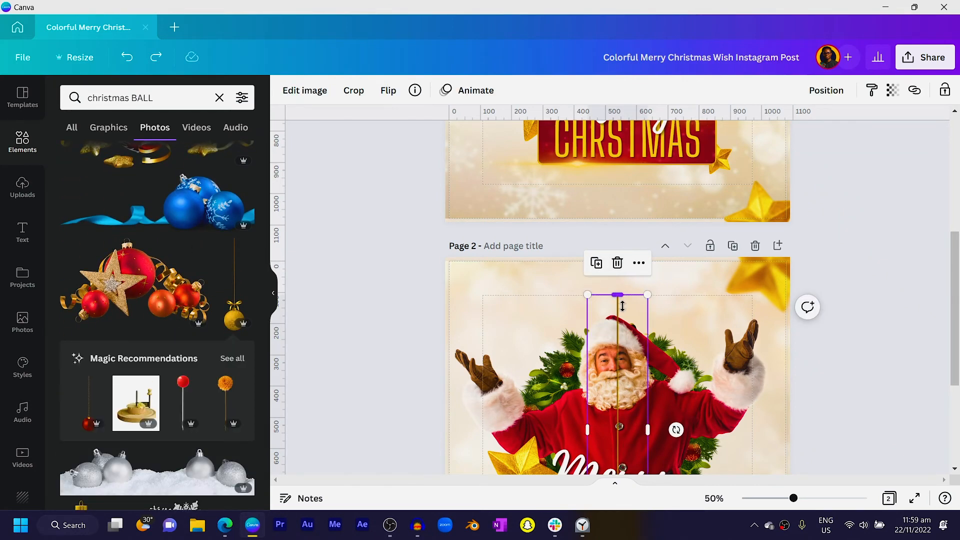
pyautogui.moveTo(617, 312); pyautogui.dragTo(663, 278)
pyautogui.click(607, 421)
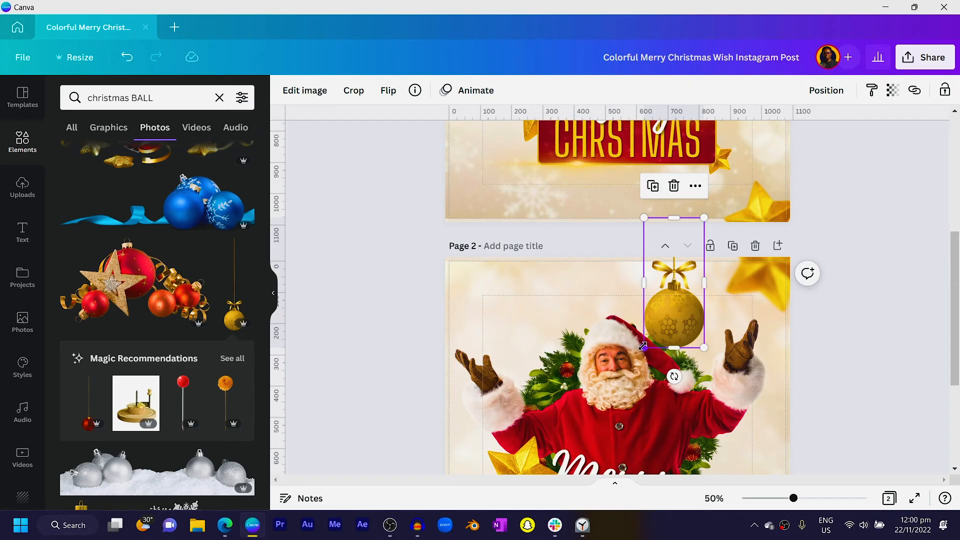
pyautogui.moveTo(644, 348); pyautogui.dragTo(704, 295)
pyautogui.moveTo(685, 269)
pyautogui.mouseDown()
pyautogui.moveTo(682, 314)
pyautogui.moveTo(689, 309)
pyautogui.moveTo(694, 325)
pyautogui.moveTo(697, 274)
pyautogui.mouseUp()
# Step: Place a copy of the gold ball near the page's upper-left corner and set its blur to 14
pyautogui.moveTo(693, 325); pyautogui.dragTo(504, 274)
pyautogui.click(304, 90)
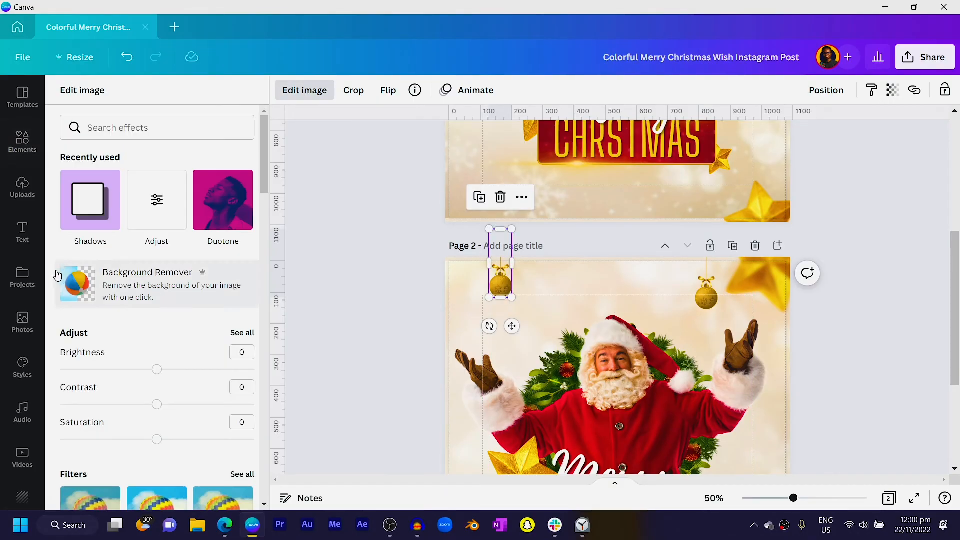
pyautogui.click(133, 202)
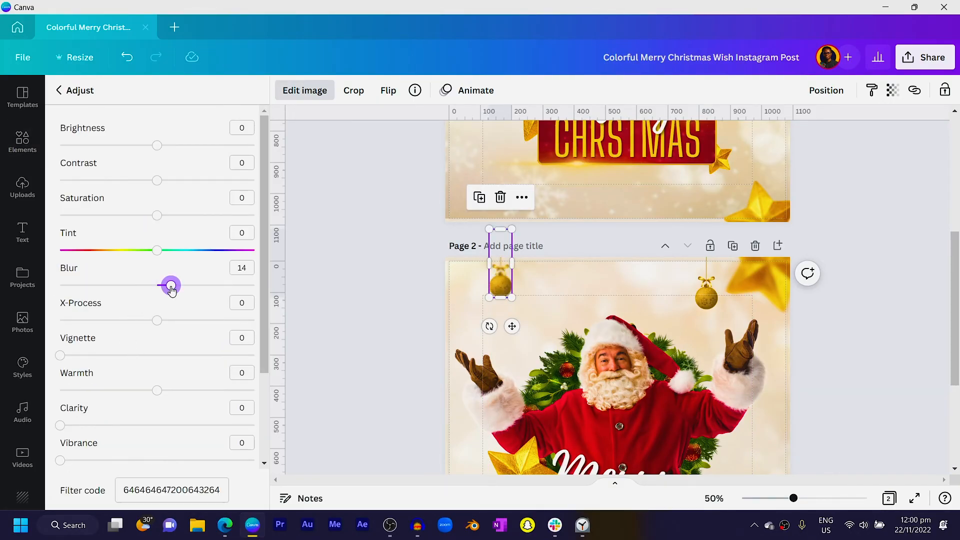
# Step: Set the blur of the gold ball beside the upper-right star to 18
pyautogui.click(714, 287)
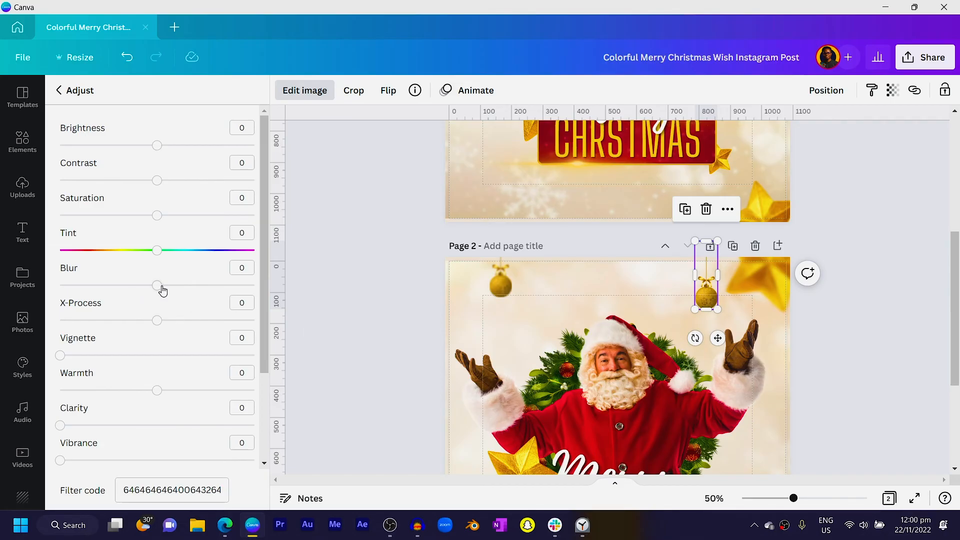
pyautogui.moveTo(170, 285); pyautogui.dragTo(174, 285)
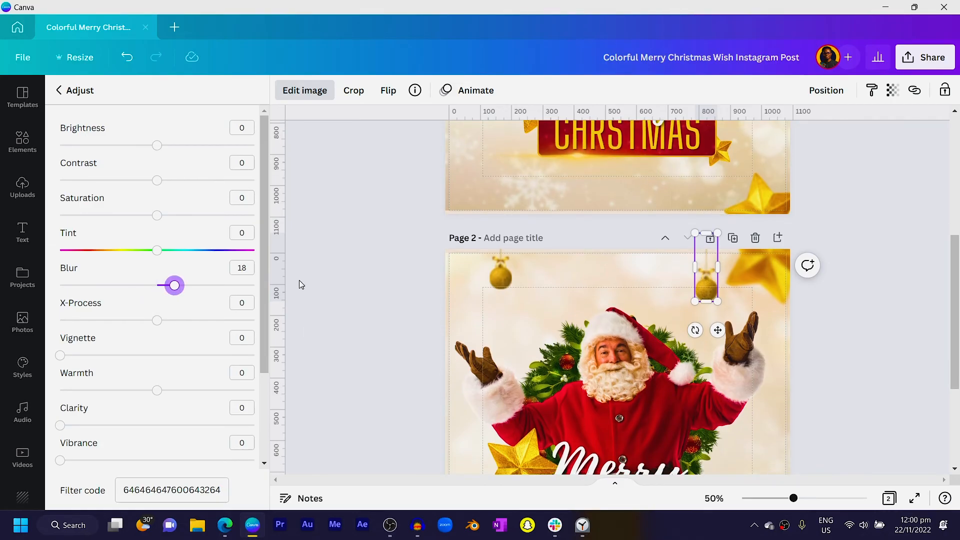
pyautogui.scroll(-4, 350, 288)
pyautogui.scroll(3, 395, 293)
pyautogui.scroll(-2, 410, 291)
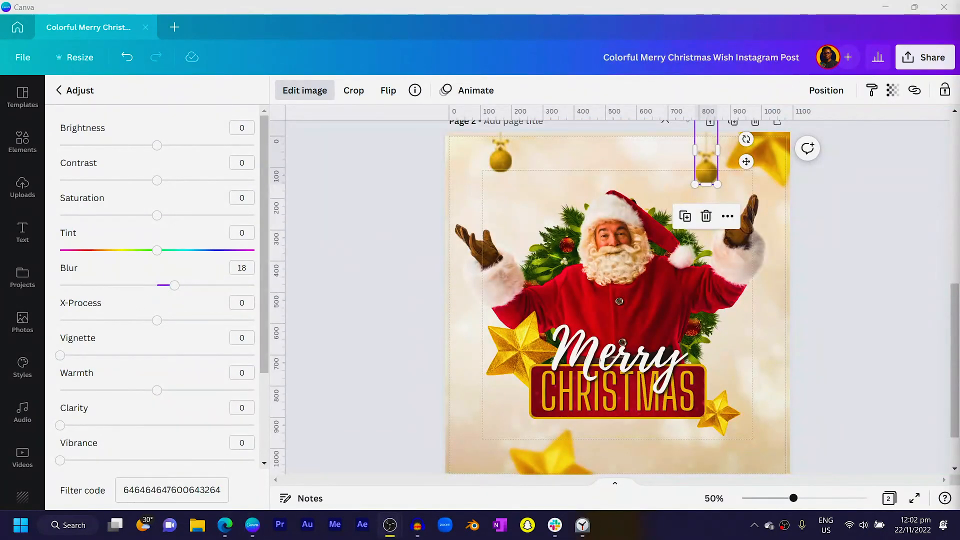